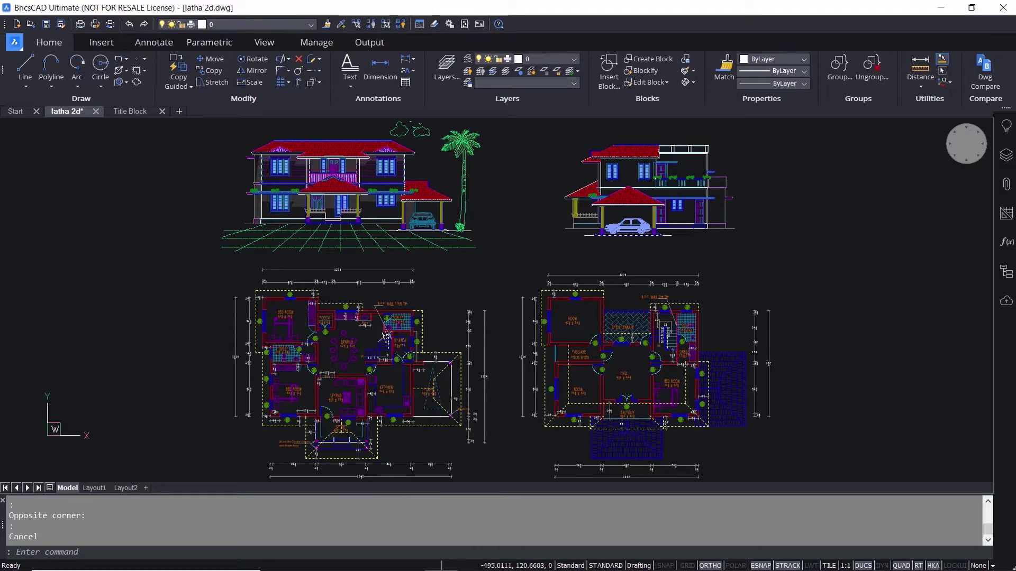
Switch from Model space to the Layout1 paper-space sheet.
left_click(99, 488)
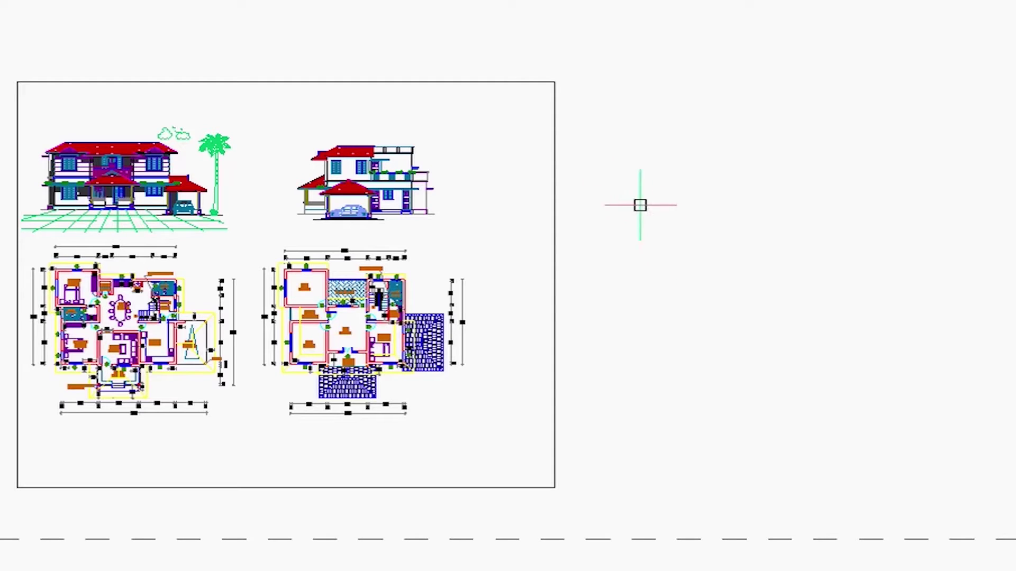
Delete Layout1's existing viewport and start MVIEW from Paper Space Views.
left_click(467, 82)
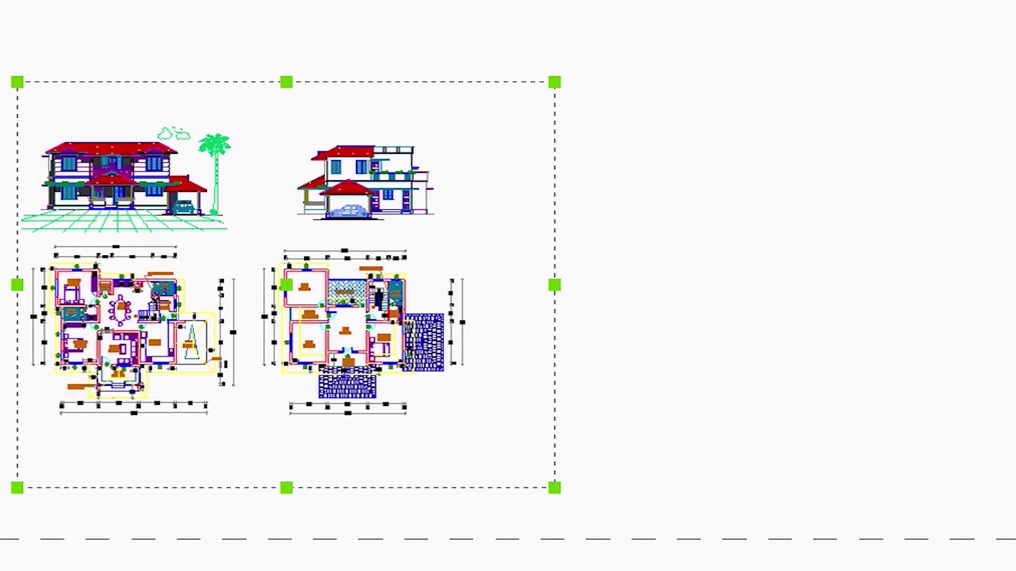
key("Delete")
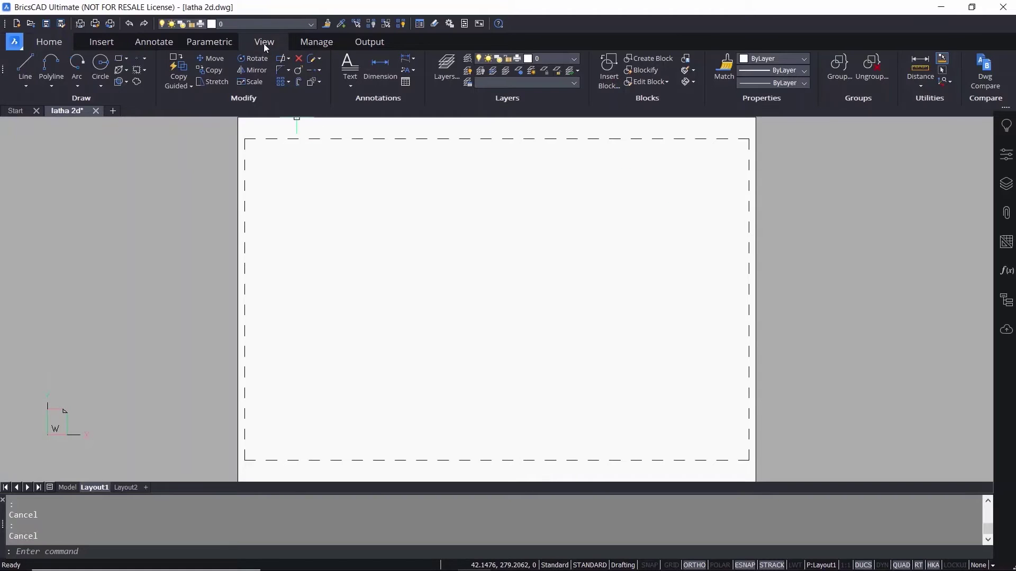
left_click(264, 43)
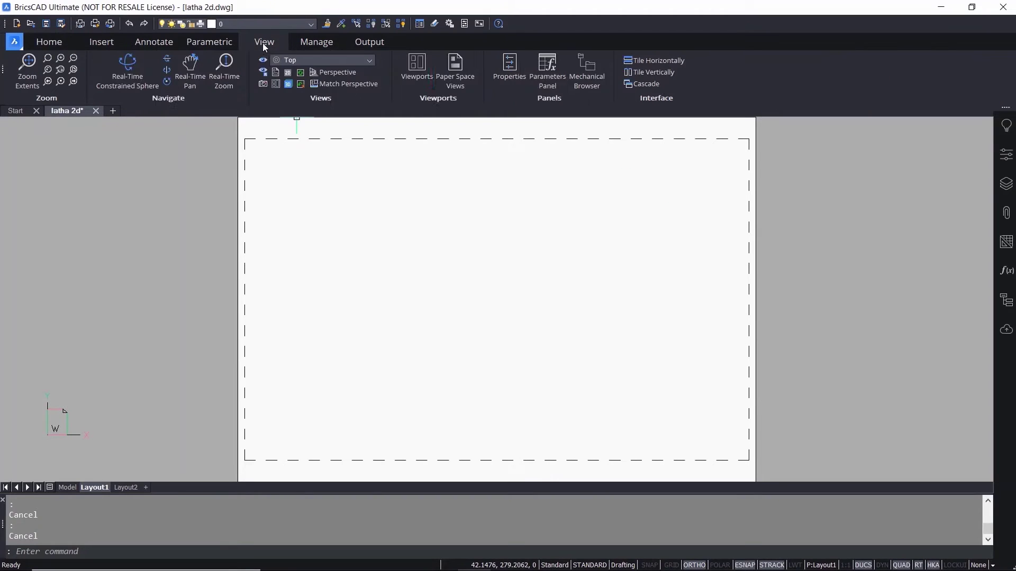
left_click(455, 68)
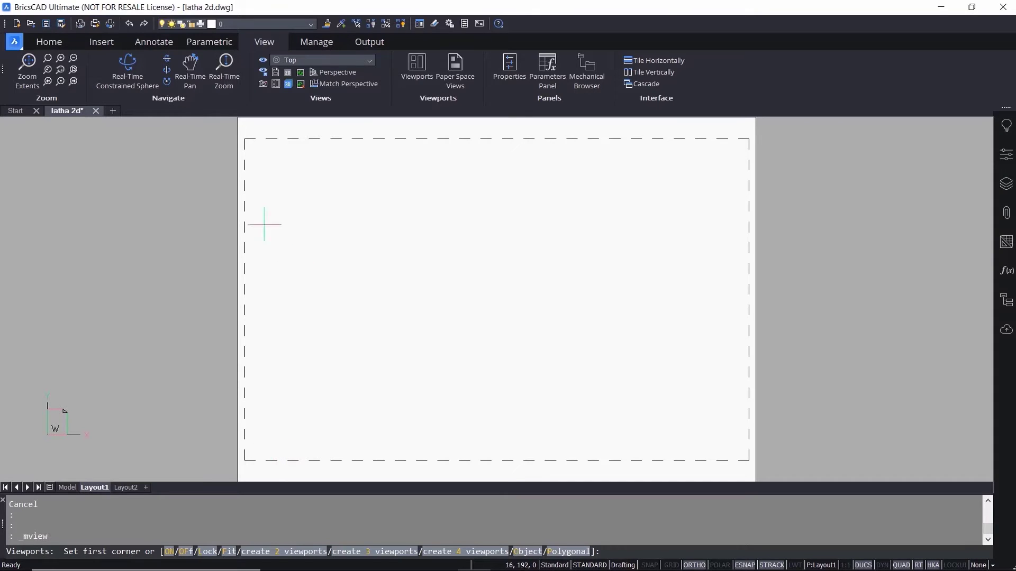
Draw a rectangular viewport by two corners in the sheet's upper-left area.
left_click(254, 145)
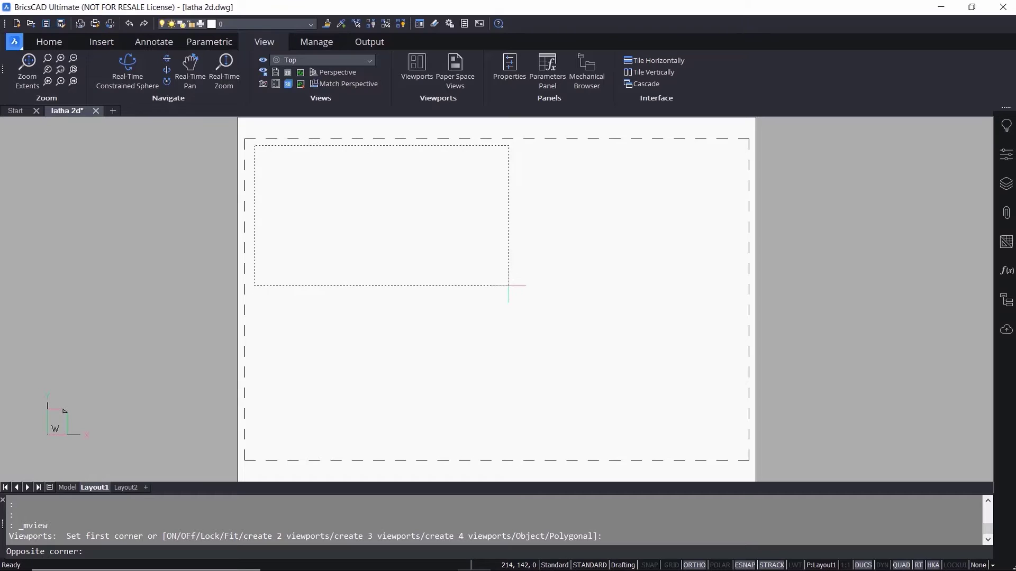
left_click(506, 286)
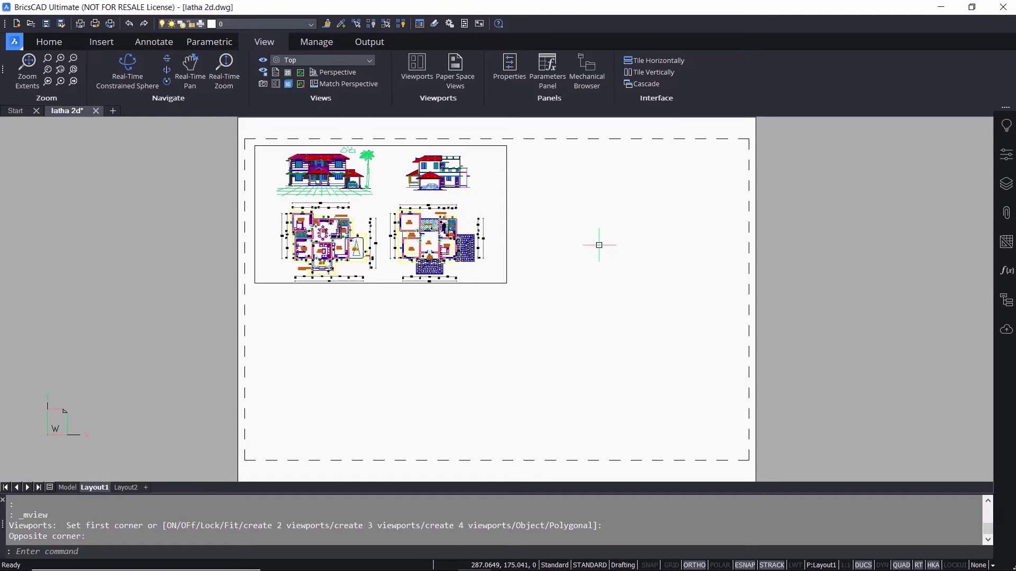
key("ctrl+z")
key("ctrl+z")
key("Escape")
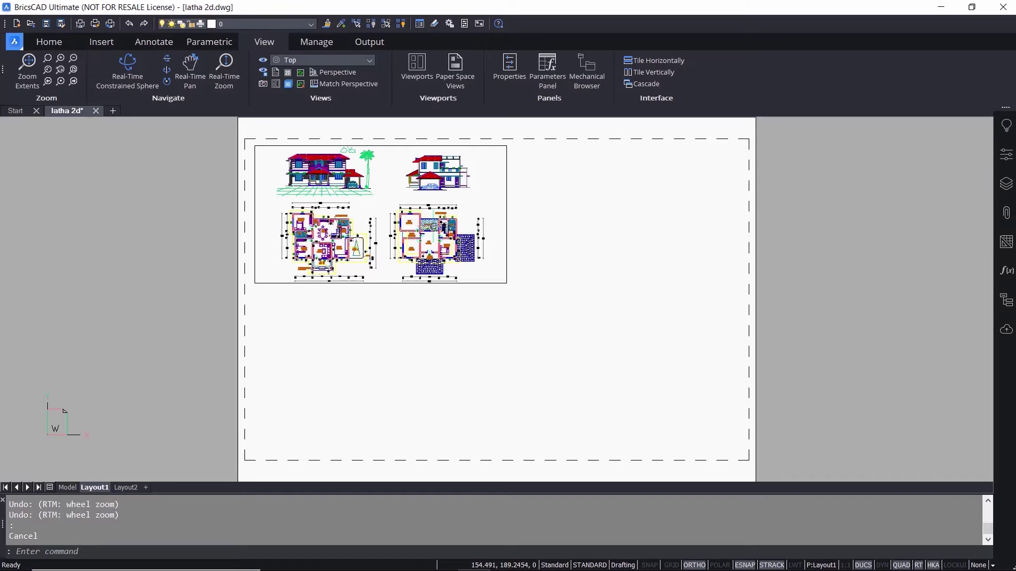
Zoom and pan the elevations and floor plans to fill the viewport, then return to paper space.
scroll(401, 217, "up", 2)
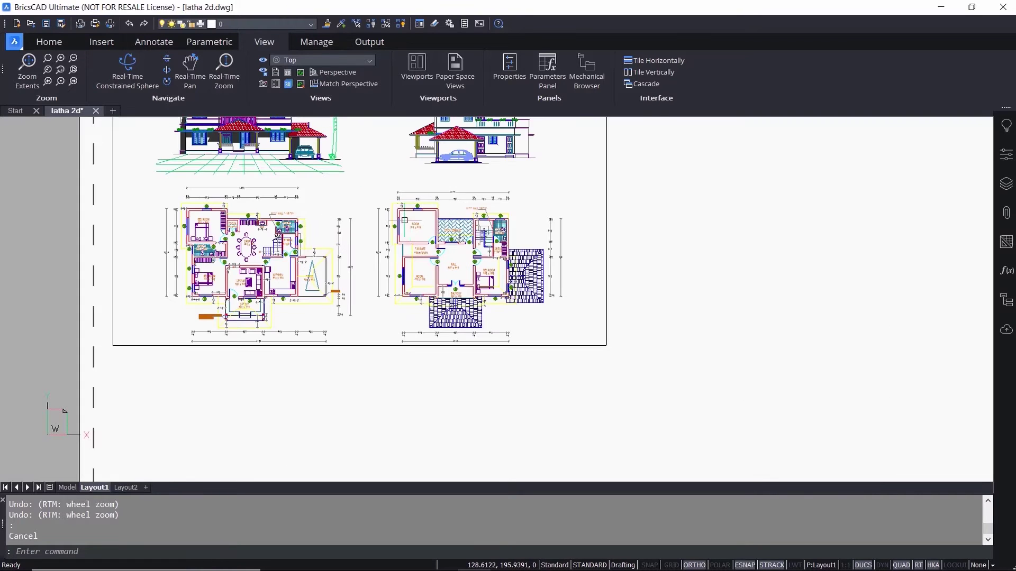
scroll(659, 280, "up", 1)
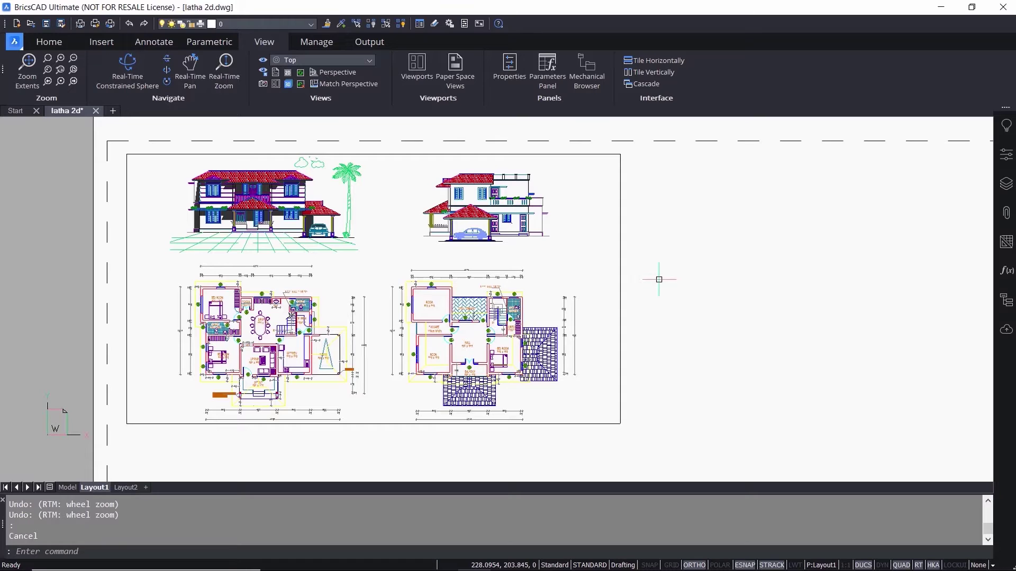
double_click(569, 264)
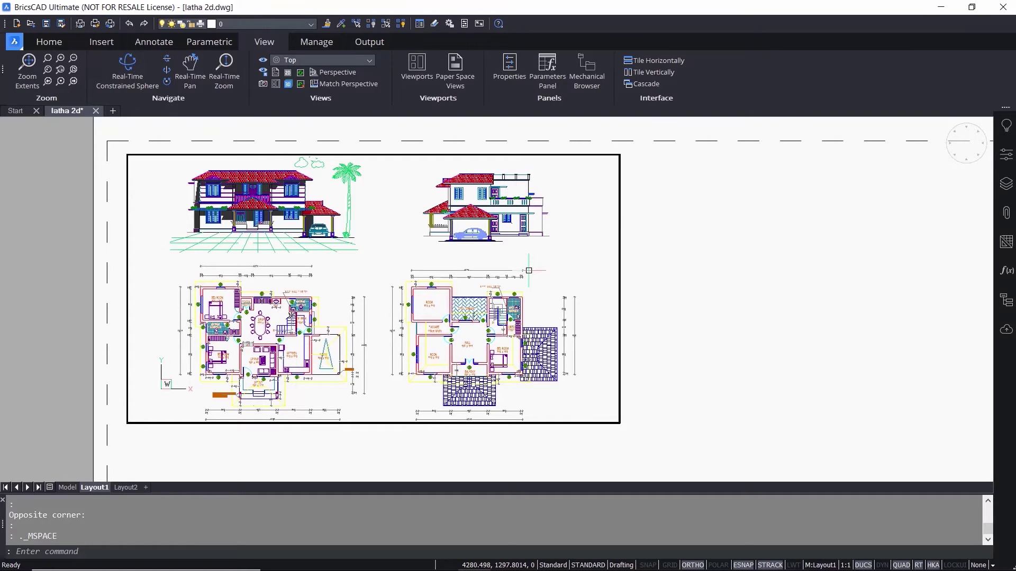
scroll(529, 270, "up", 5)
scroll(529, 270, "down", 4)
scroll(470, 319, "up", 5)
scroll(471, 319, "up", 2)
scroll(470, 319, "down", 5)
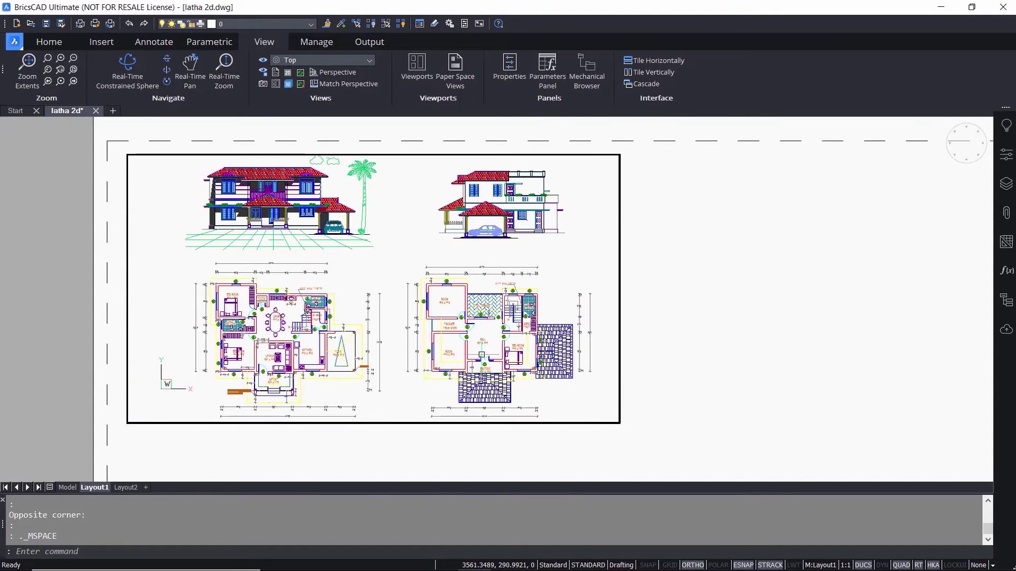
middle_click_drag(453, 341, 431, 337)
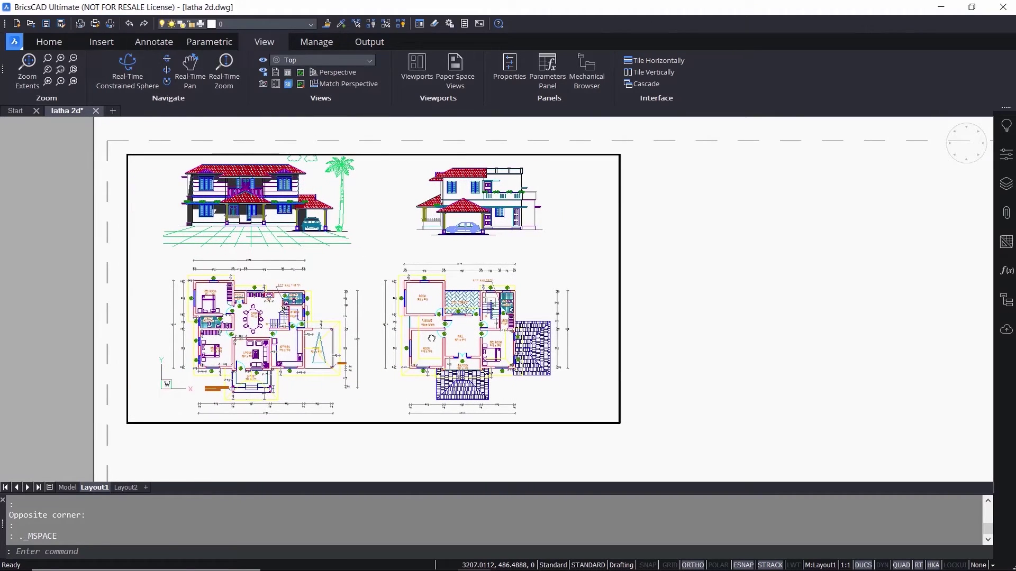
double_click(645, 345)
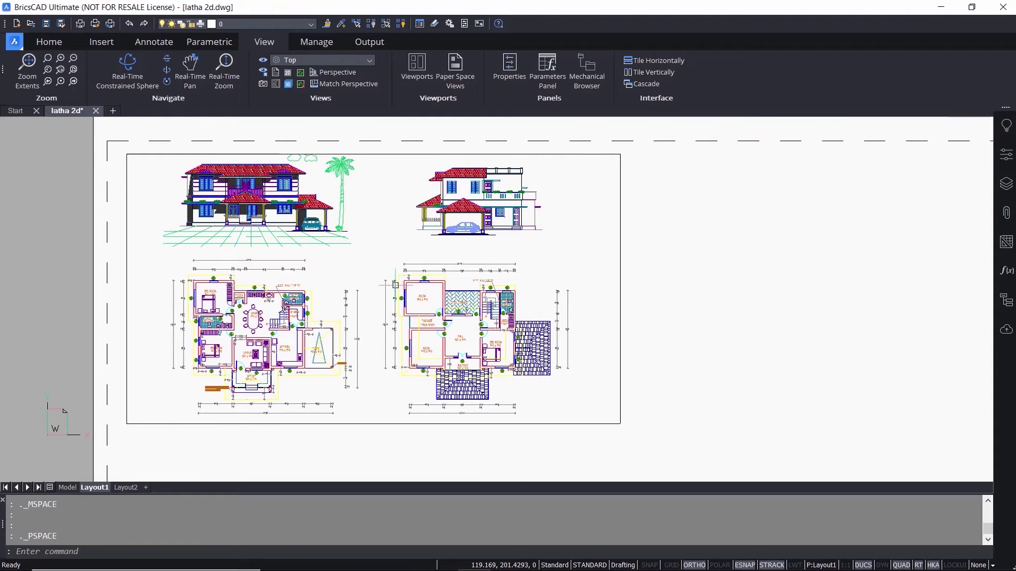
Rerun MVIEW and choose its OFf option to turn a viewport's display off.
scroll(396, 286, "down", 4)
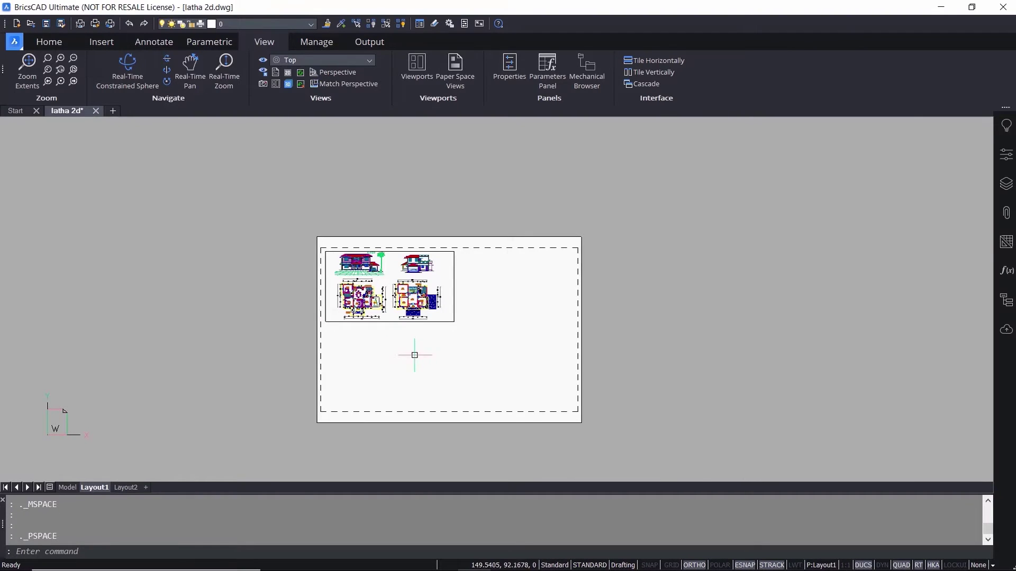
scroll(438, 351, "up", 3)
scroll(440, 352, "up", 2)
scroll(436, 347, "down", 2)
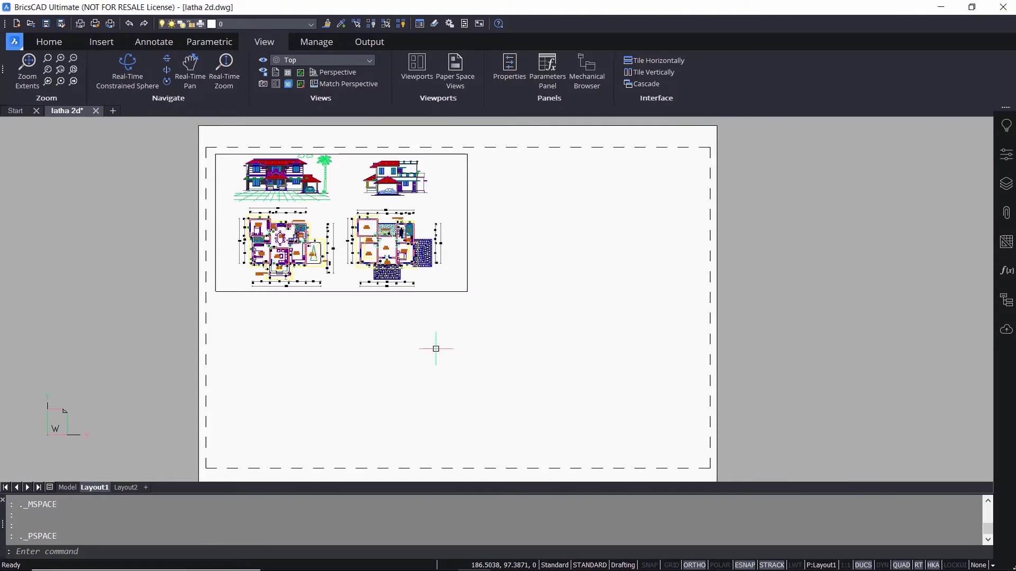
key("Escape")
key("Escape")
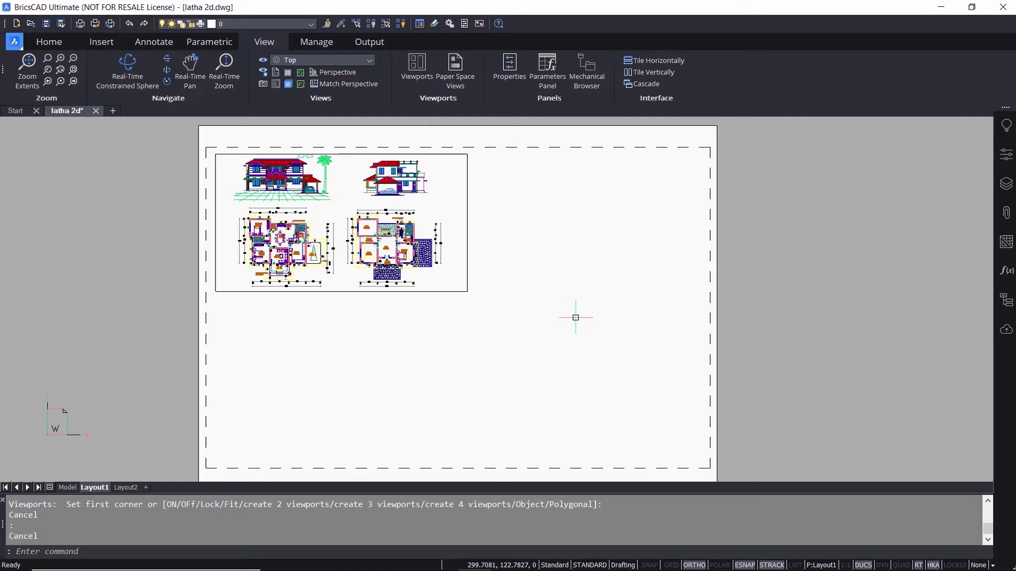
key("Return")
type("of")
key("Return")
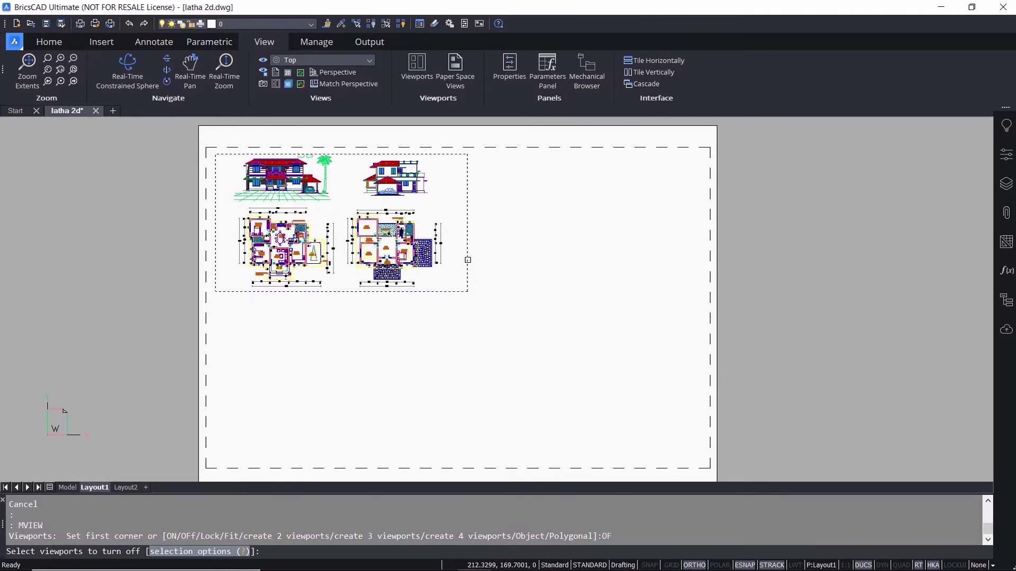
left_click(468, 260)
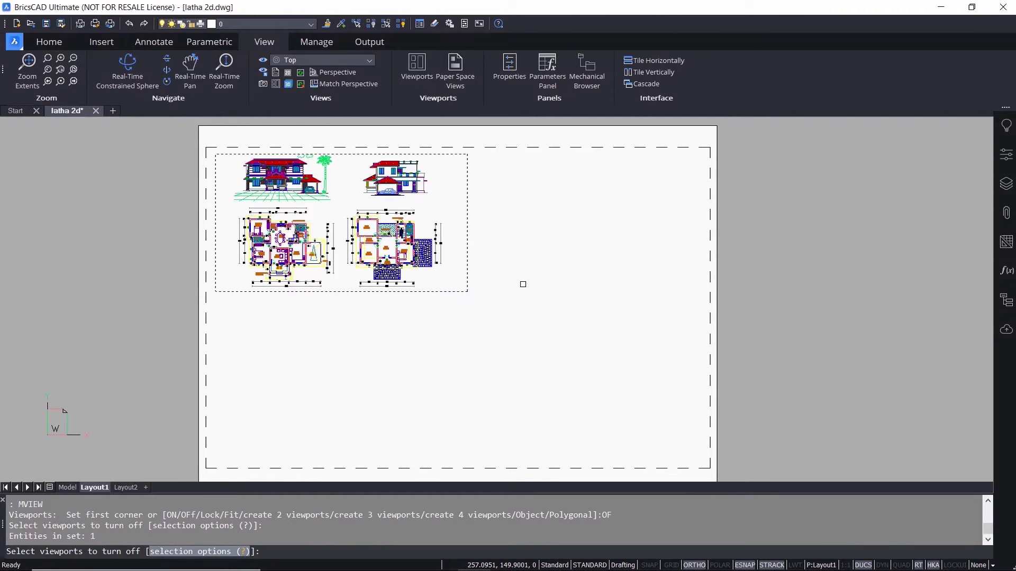
key("Return")
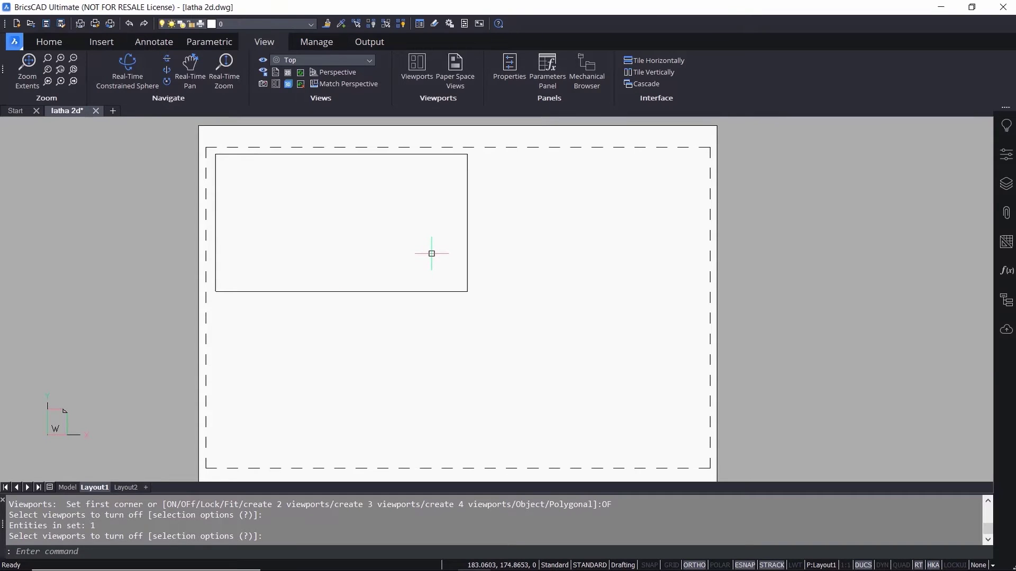
key("Return")
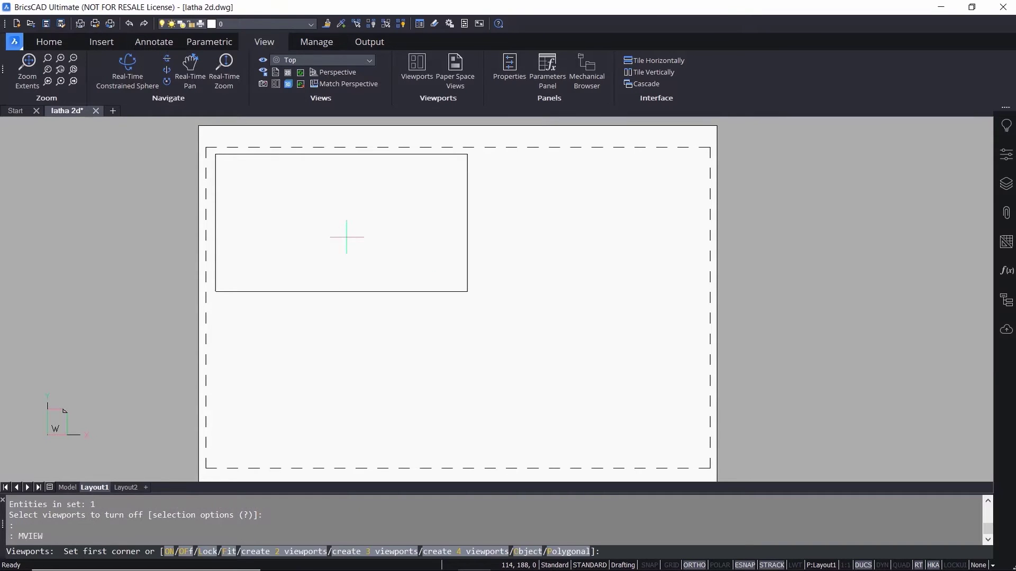
type("ON")
key("Return")
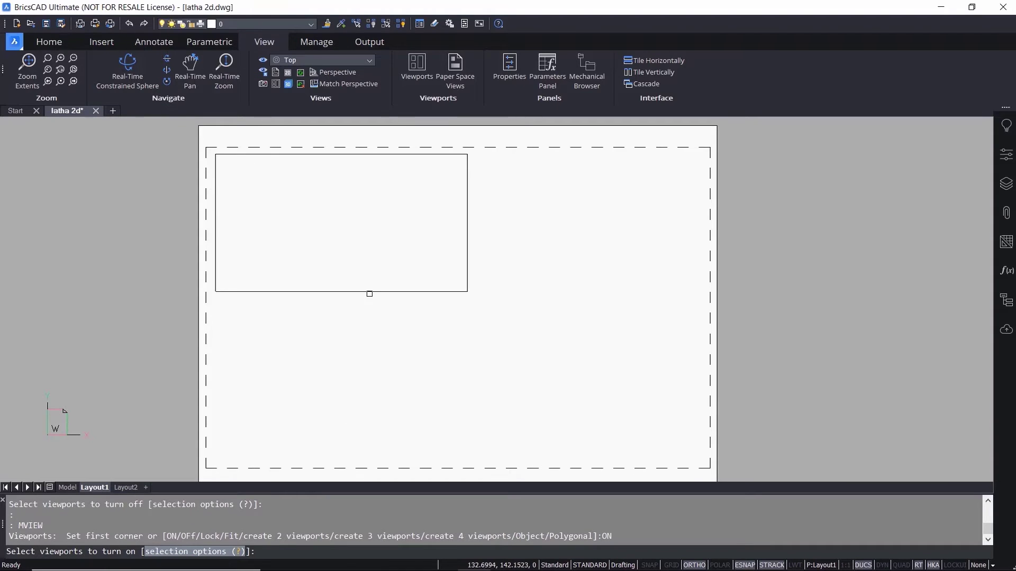
left_click(366, 289)
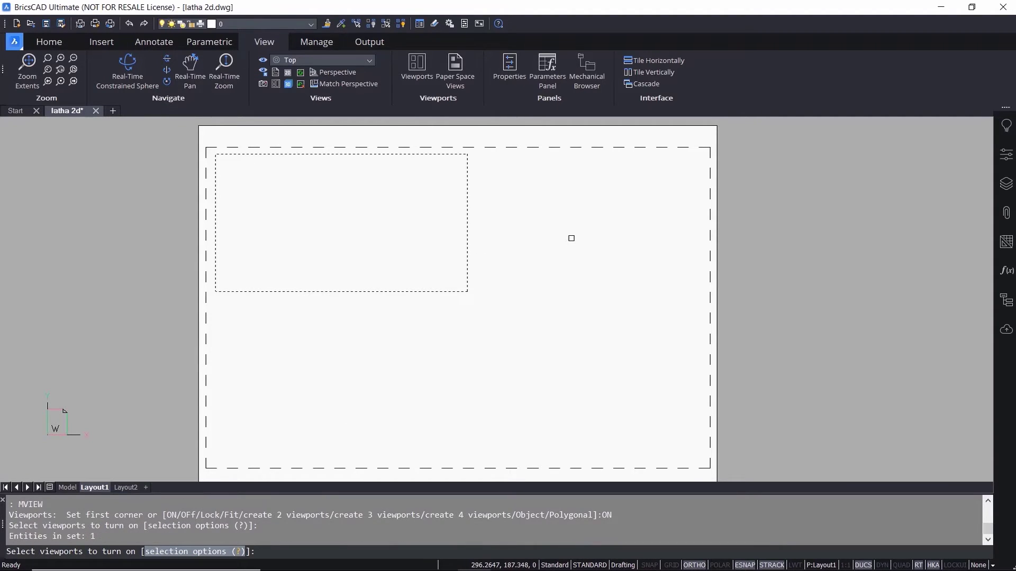
key("Return")
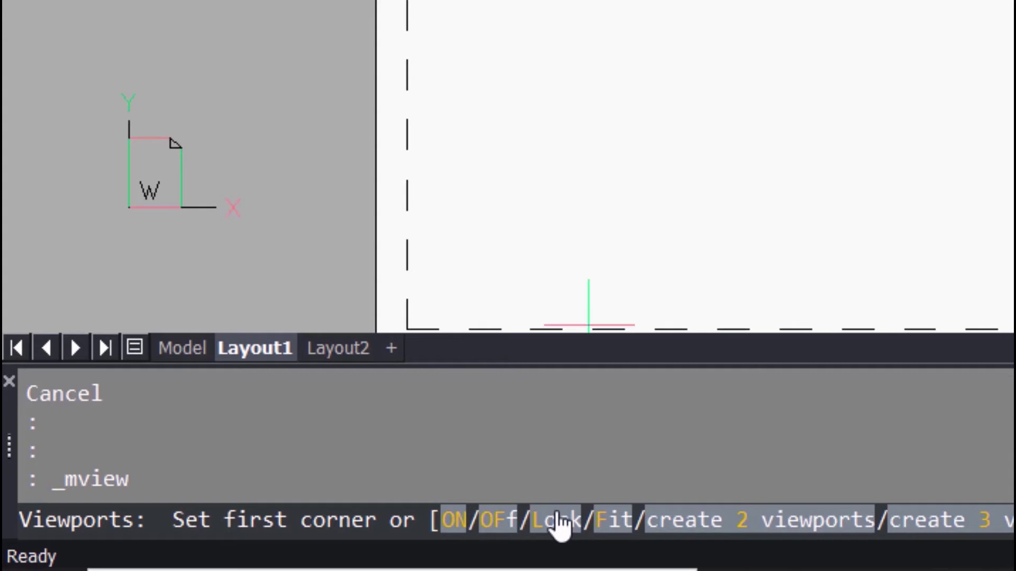
Set the viewport's display Lock to ON, then enter it and test that zooming is blocked.
left_click(559, 522)
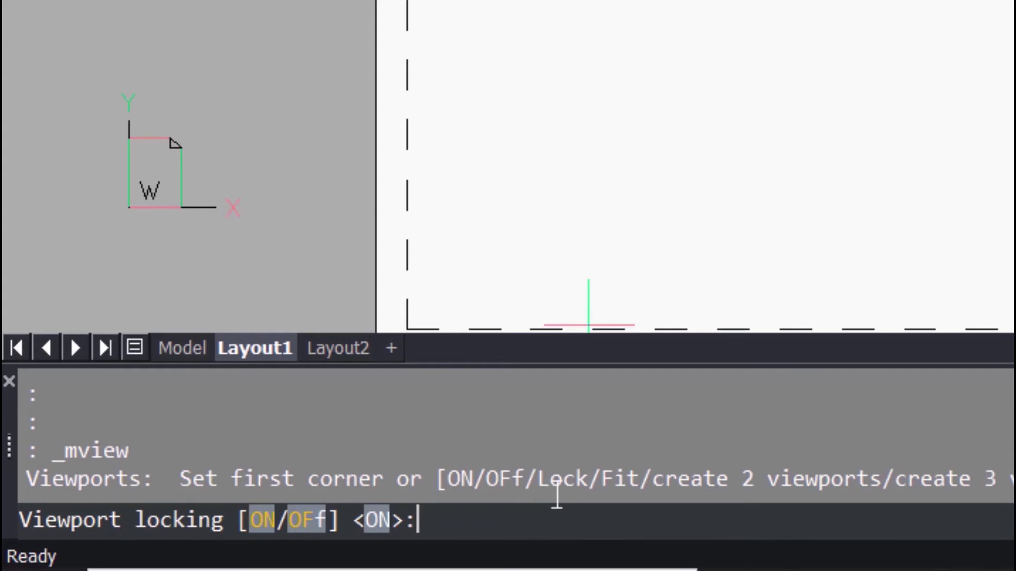
left_click(376, 522)
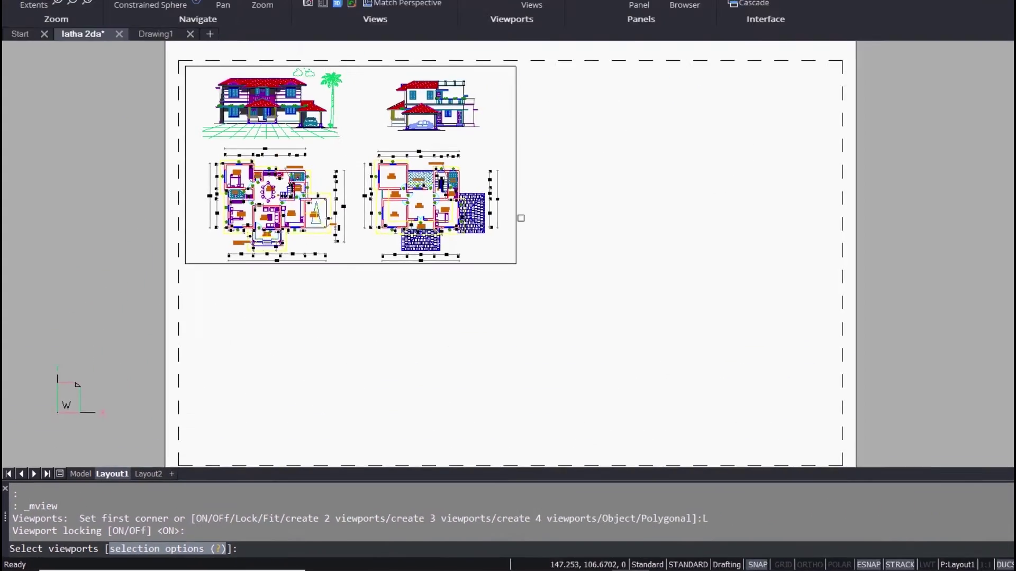
left_click(444, 268)
key("Return")
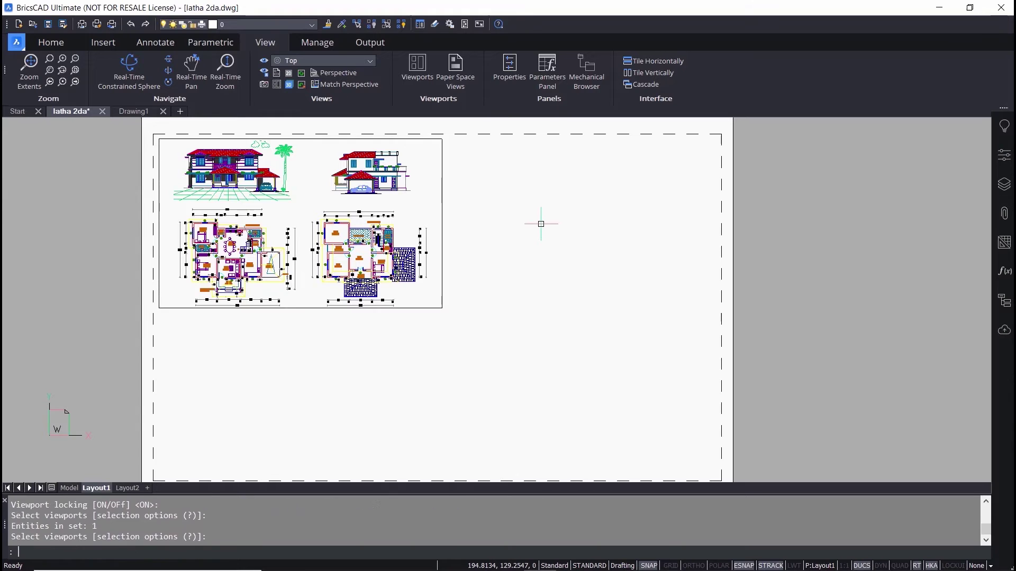
double_click(421, 214)
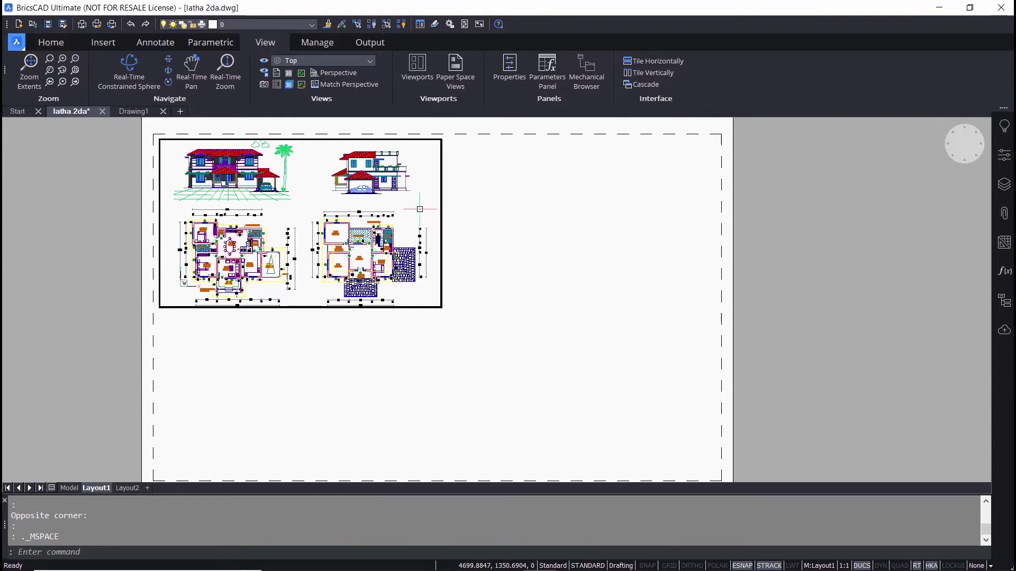
scroll(421, 210, "up", 6)
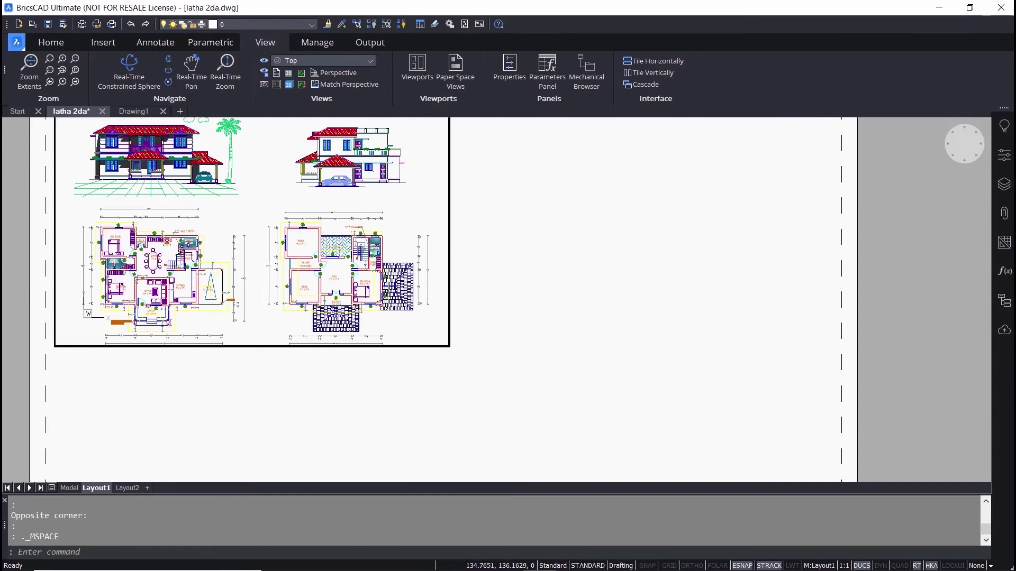
scroll(422, 210, "down", 6)
scroll(423, 209, "up", 6)
Set the house-drawing viewport's Lock to OFf and re-enter its model space.
scroll(423, 211, "down", 6)
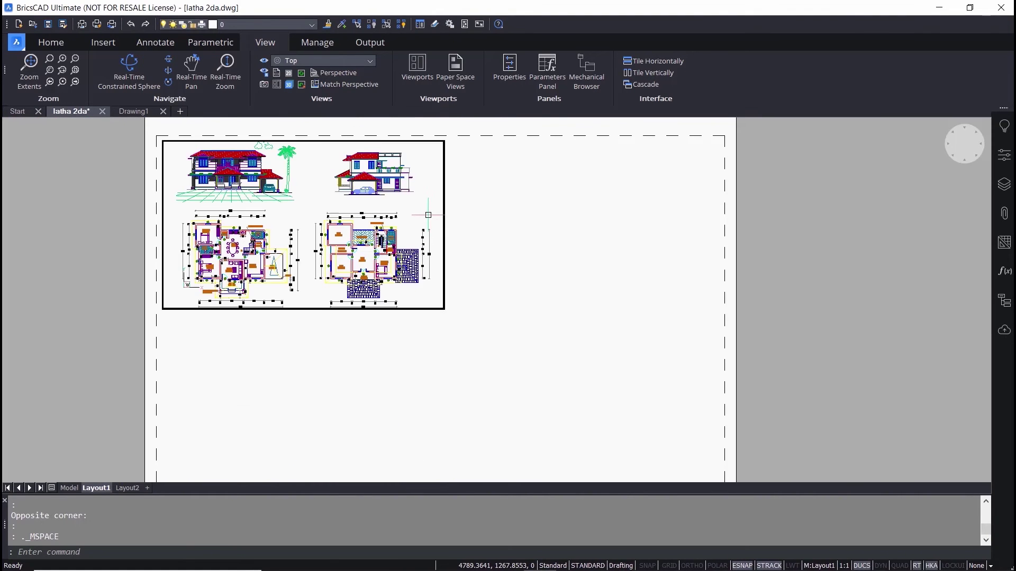
scroll(424, 212, "up", 3)
scroll(432, 207, "down", 2)
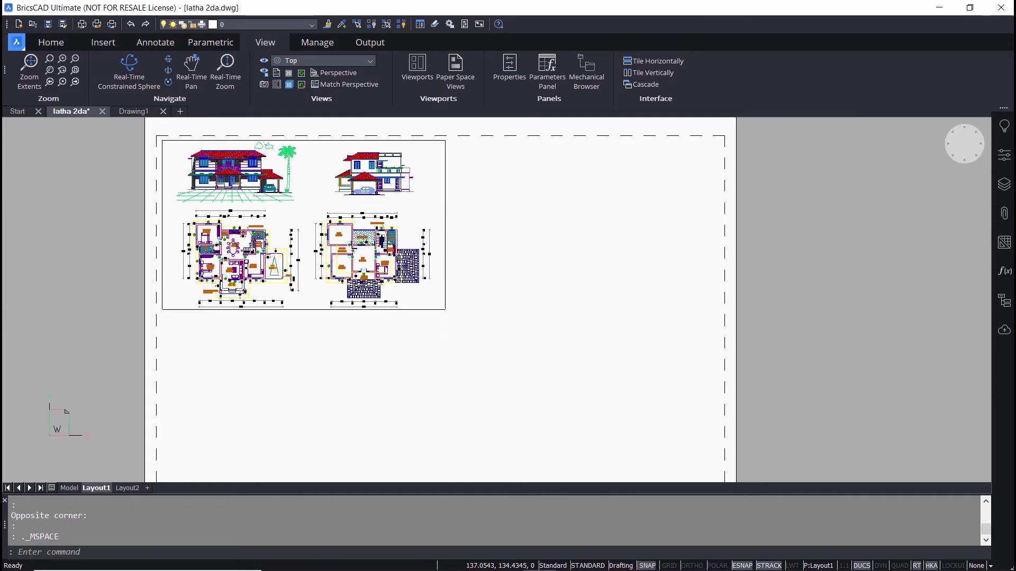
left_click(417, 69)
left_click(210, 552)
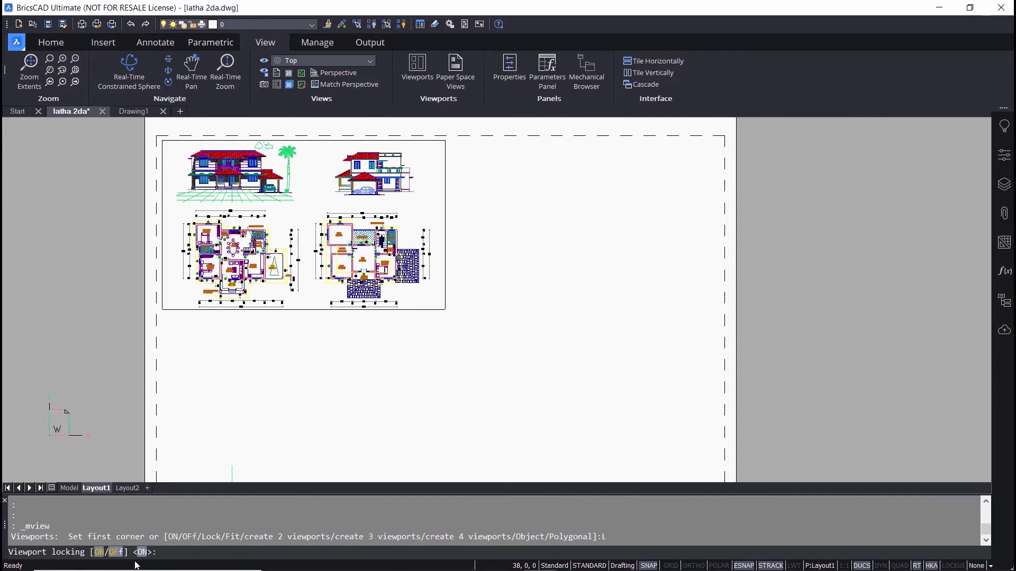
left_click(115, 552)
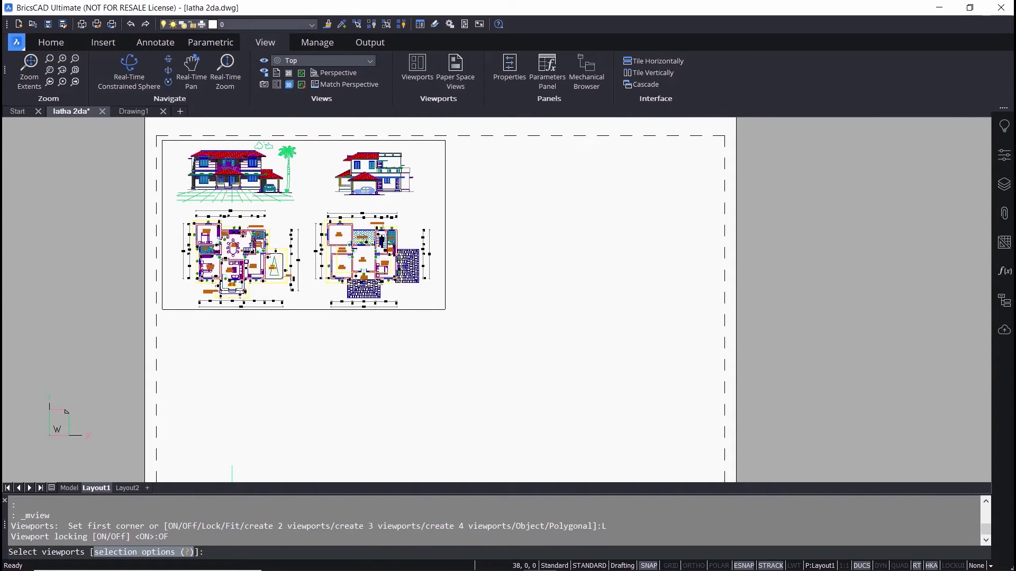
left_click(445, 282)
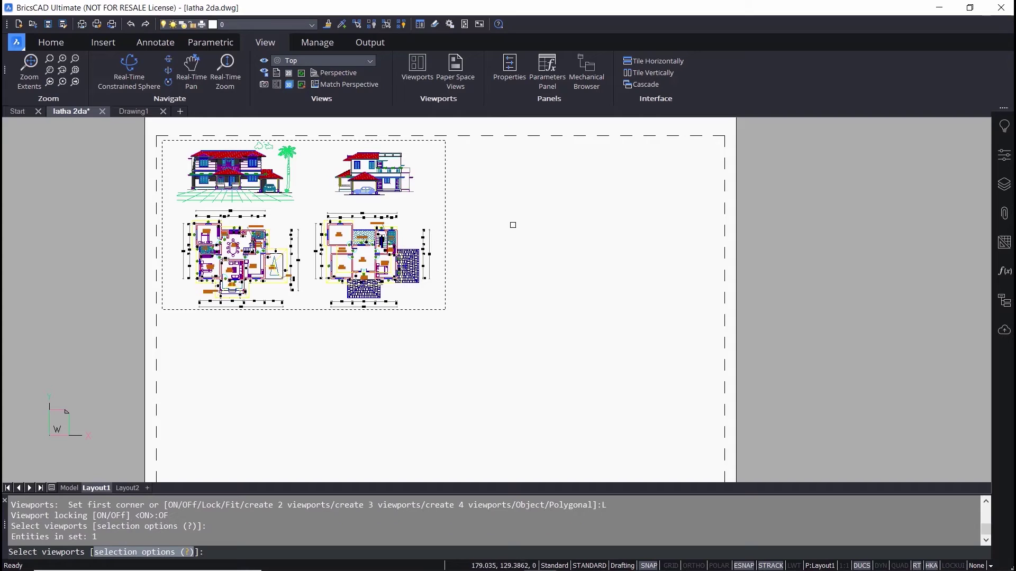
key("Return")
double_click(407, 204)
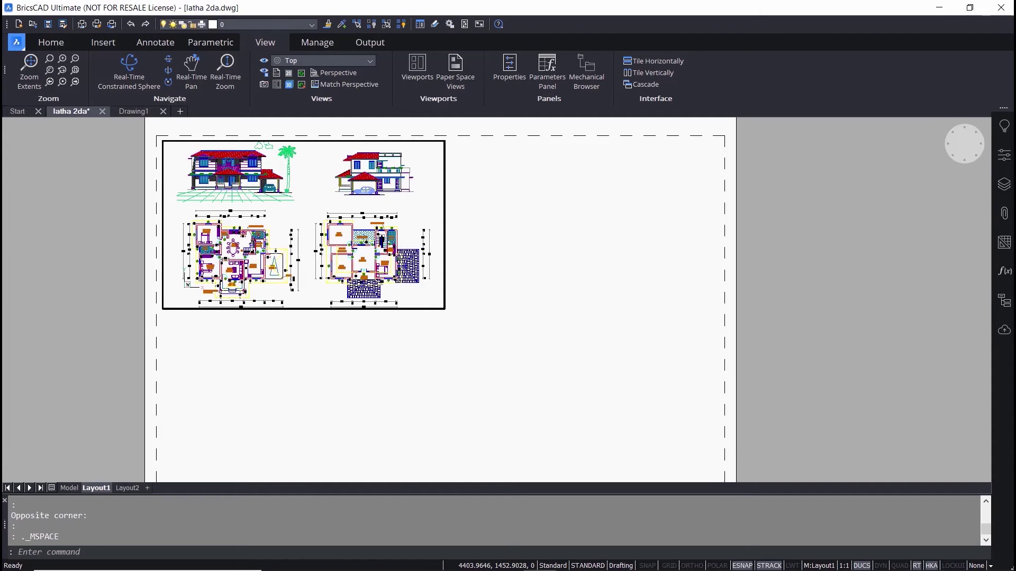
scroll(407, 204, "up", 5)
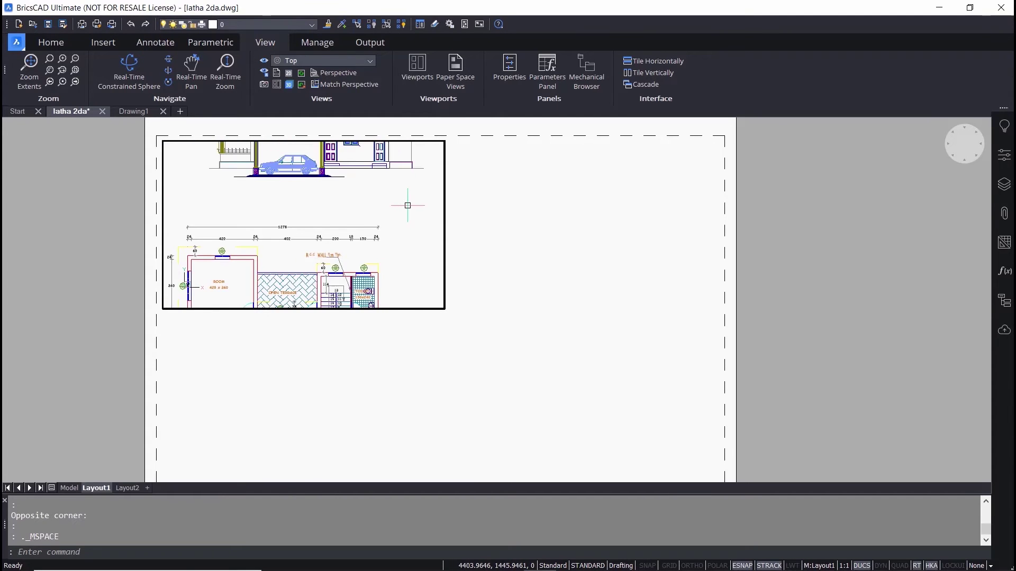
scroll(407, 205, "down", 5)
scroll(413, 206, "up", 2)
scroll(417, 207, "down", 2)
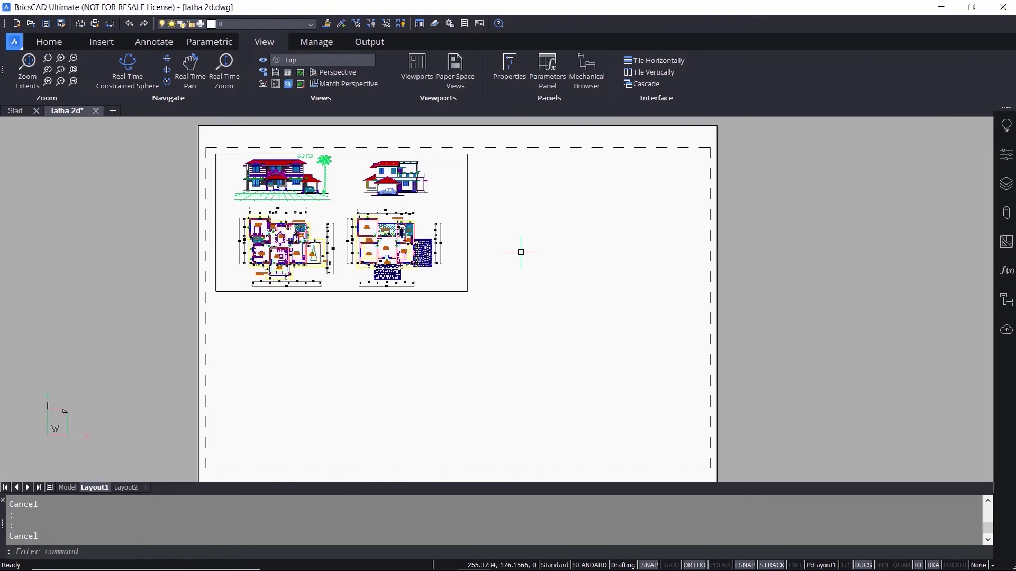
Delete the old viewport, create a Fit viewport filling the sheet, then erase that too.
mouse_move(470, 262)
key("Delete")
left_click(416, 66)
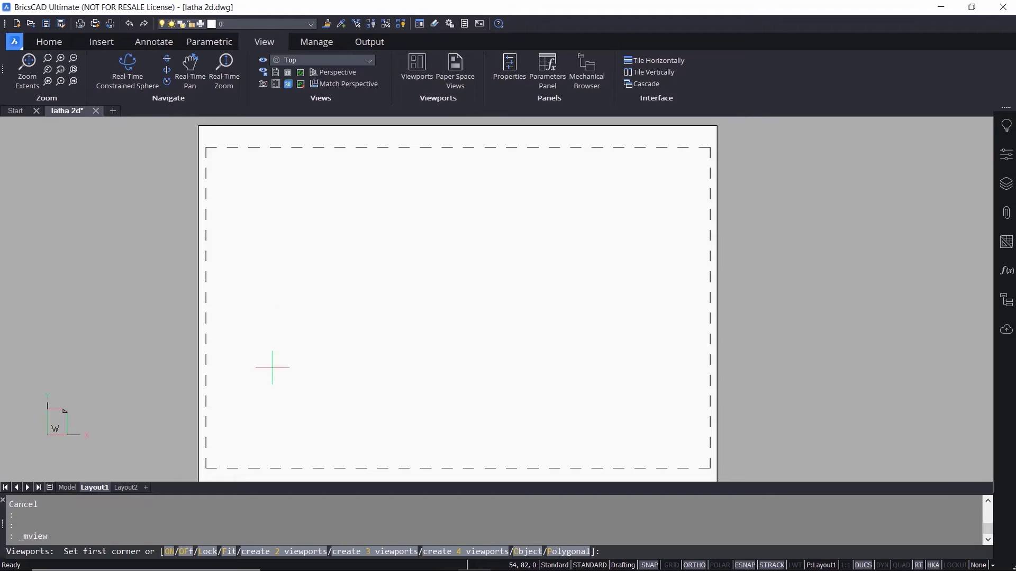
left_click(231, 552)
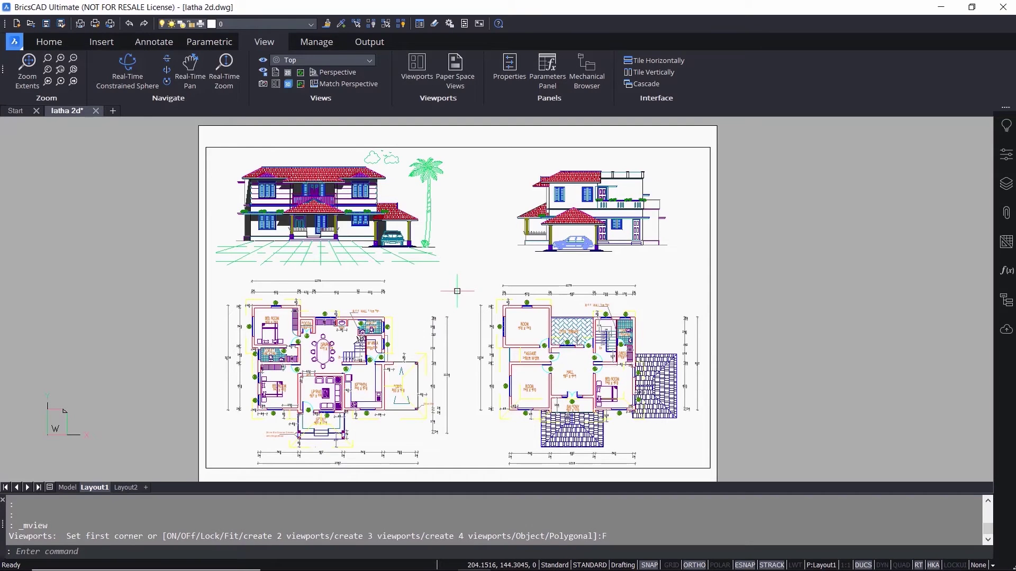
key("Escape")
key("Escape")
left_click(710, 429)
key("Delete")
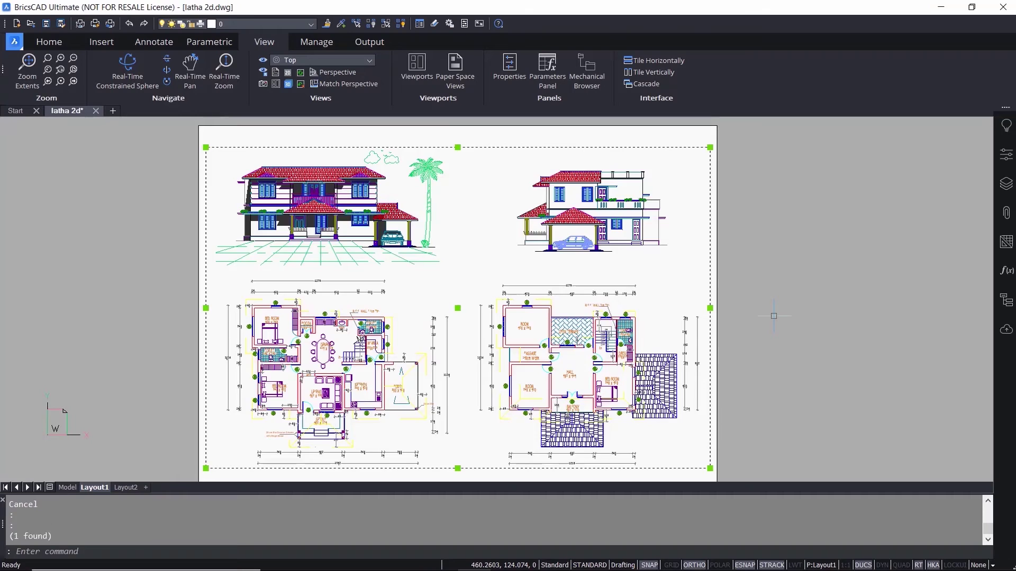
left_click(417, 66)
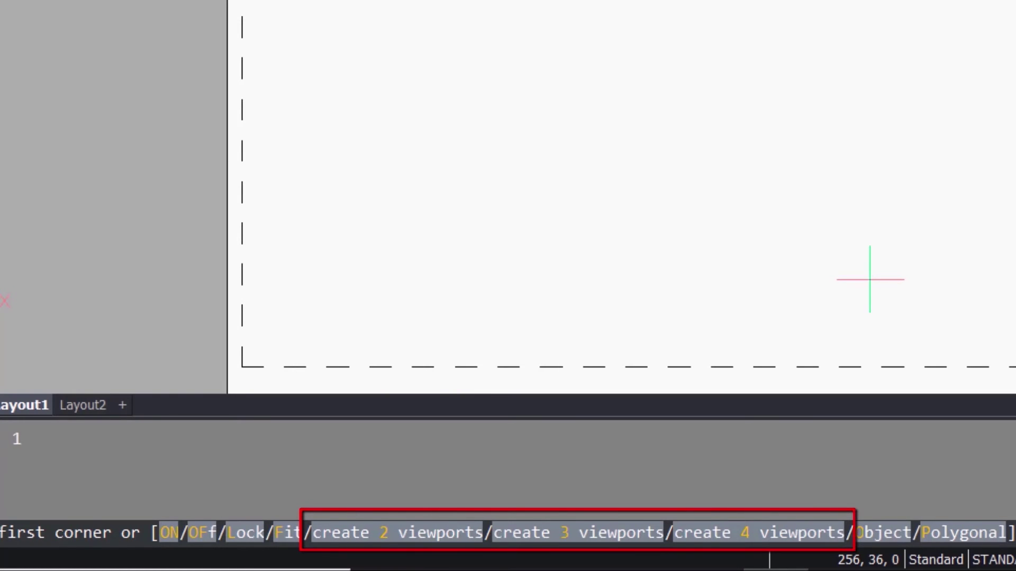
Create three fitted viewports with the large one Right, then delete that right viewport.
left_click(595, 535)
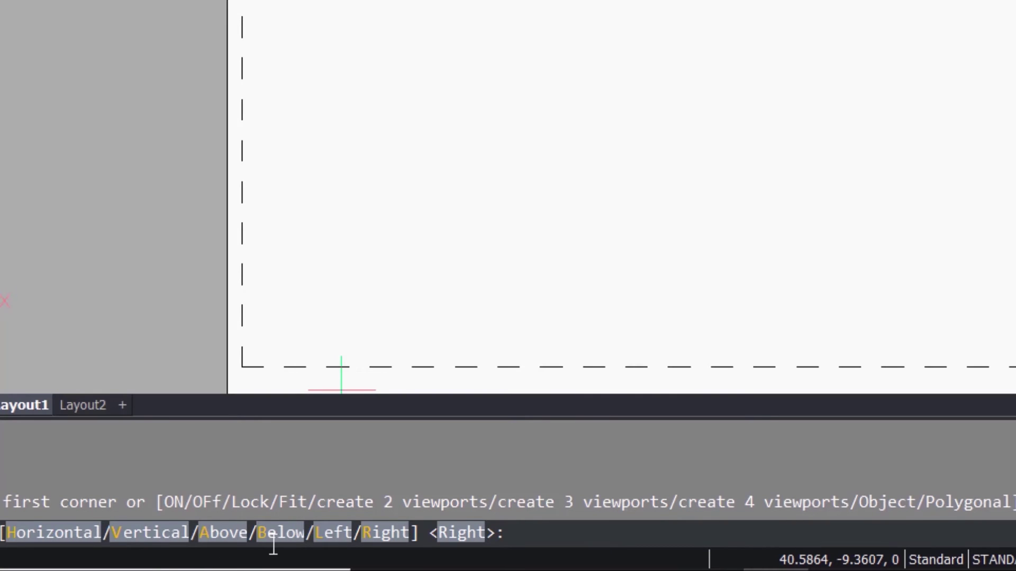
left_click(379, 542)
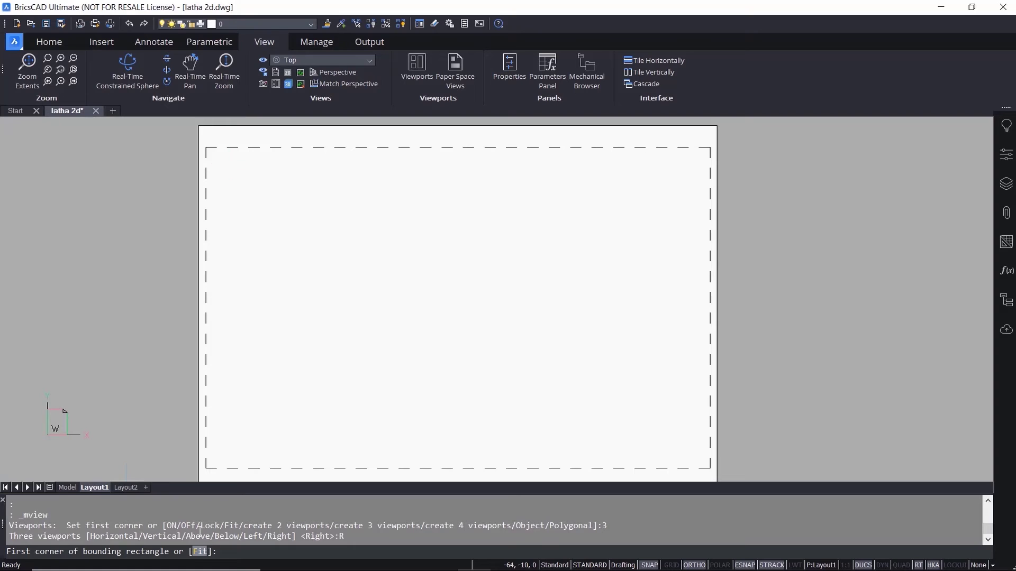
left_click(201, 552)
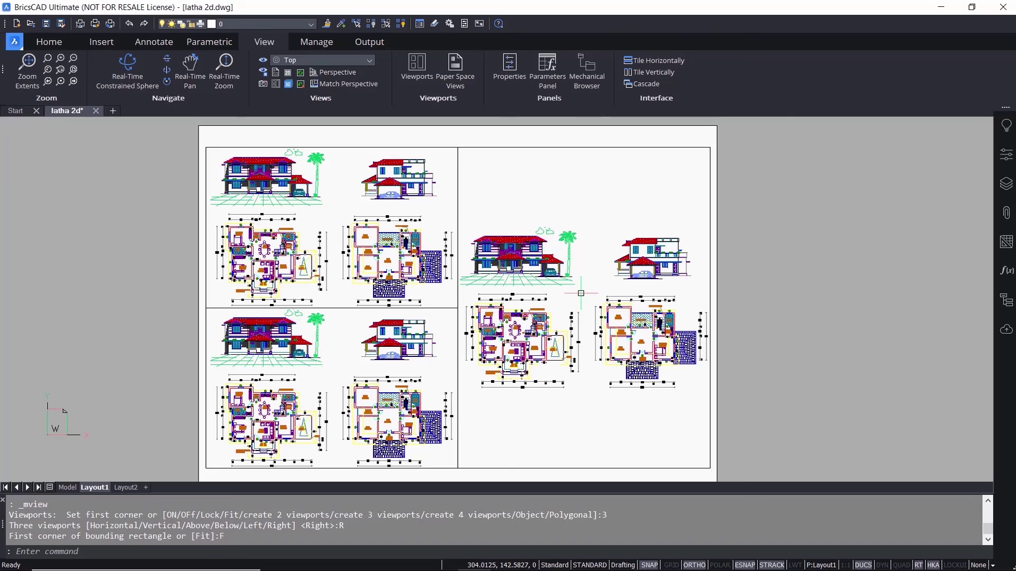
key("ctrl+z")
key("Escape")
left_click(626, 147)
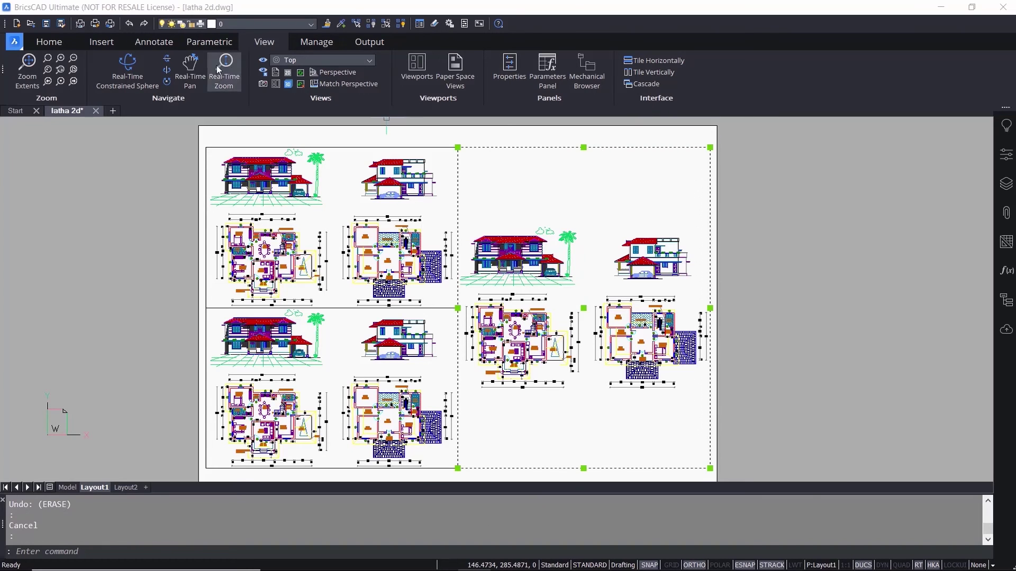
key("Delete")
left_click(49, 42)
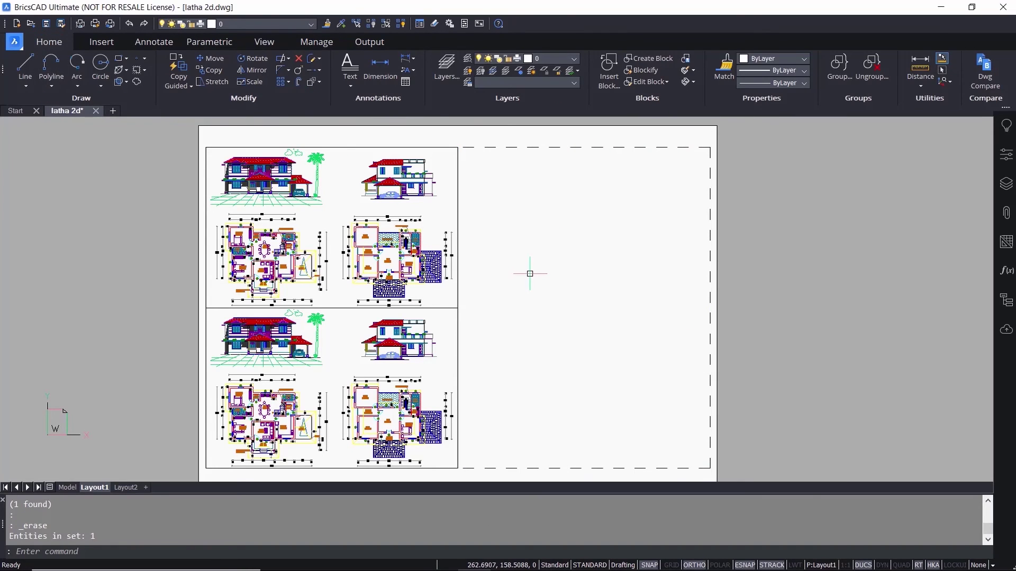
Draw a Center-Radius circle in the upper right of Layout1.
left_click(100, 87)
left_click(124, 105)
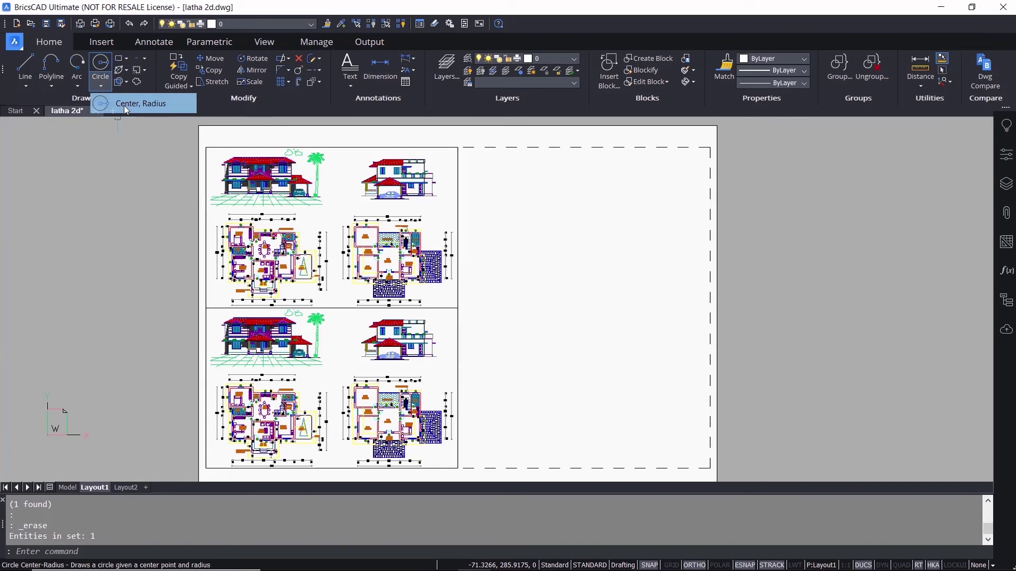
left_click(588, 239)
left_click(656, 286)
Convert the circle into a viewport using MVIEW's Object option.
left_click(264, 42)
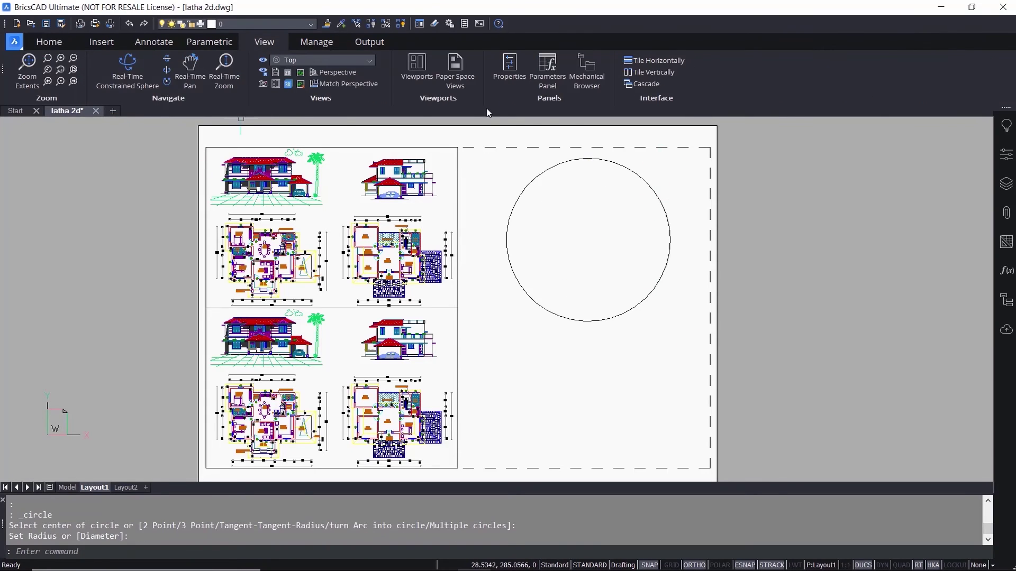
left_click(452, 83)
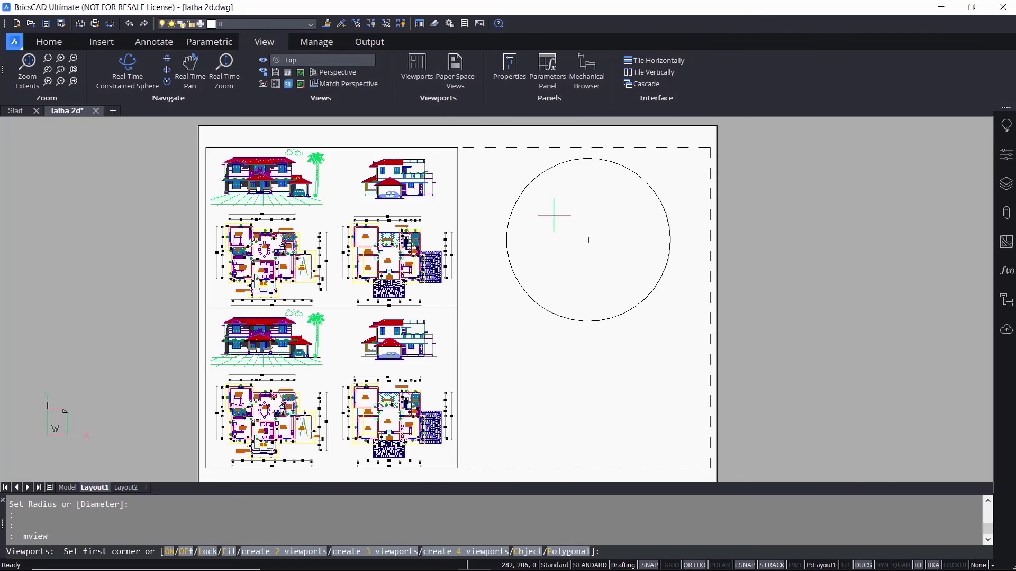
left_click(527, 550)
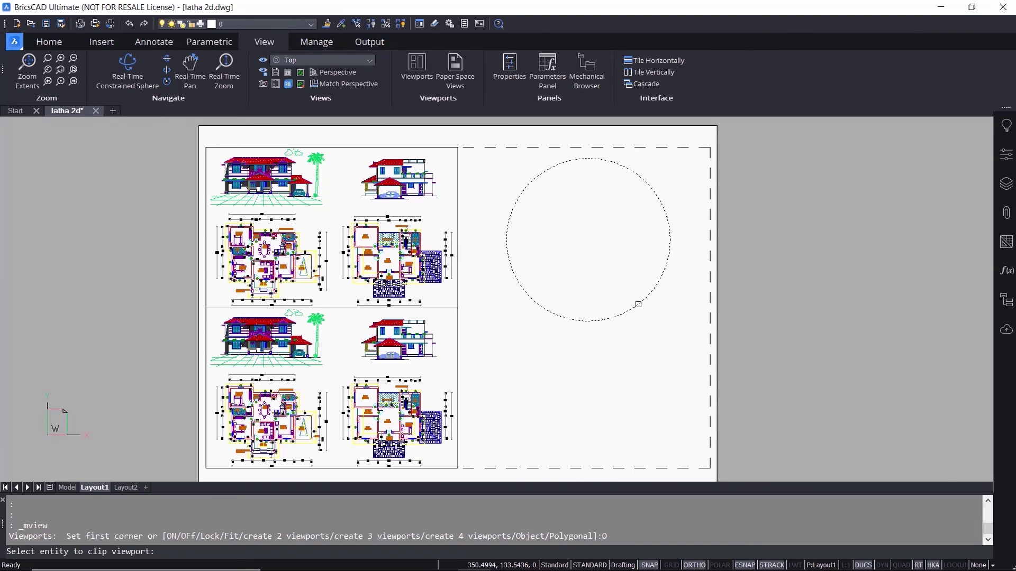
left_click(639, 305)
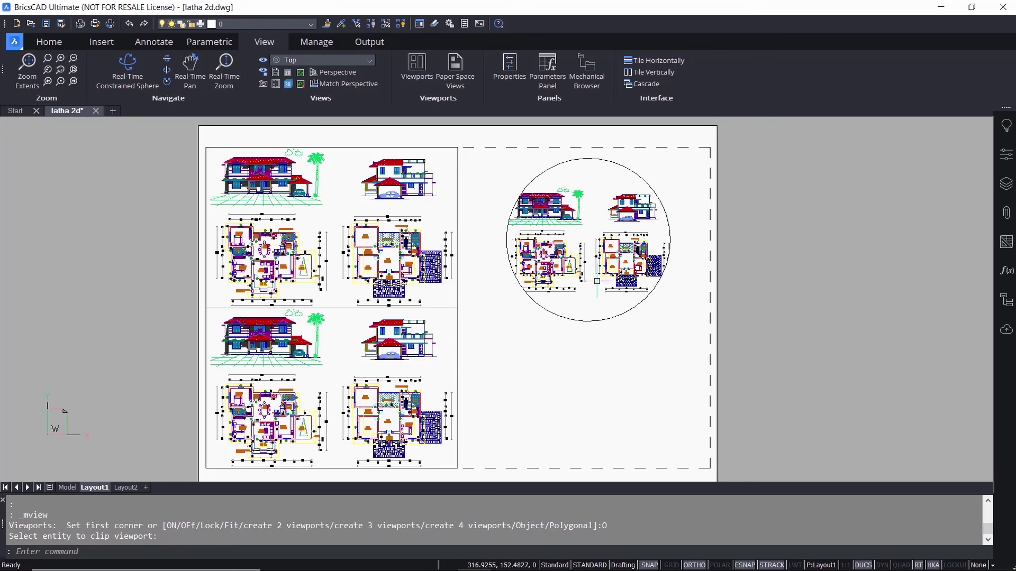
Create a six-corner polygonal MVIEW viewport below the circle with ORTHO off, then close it.
key("Escape")
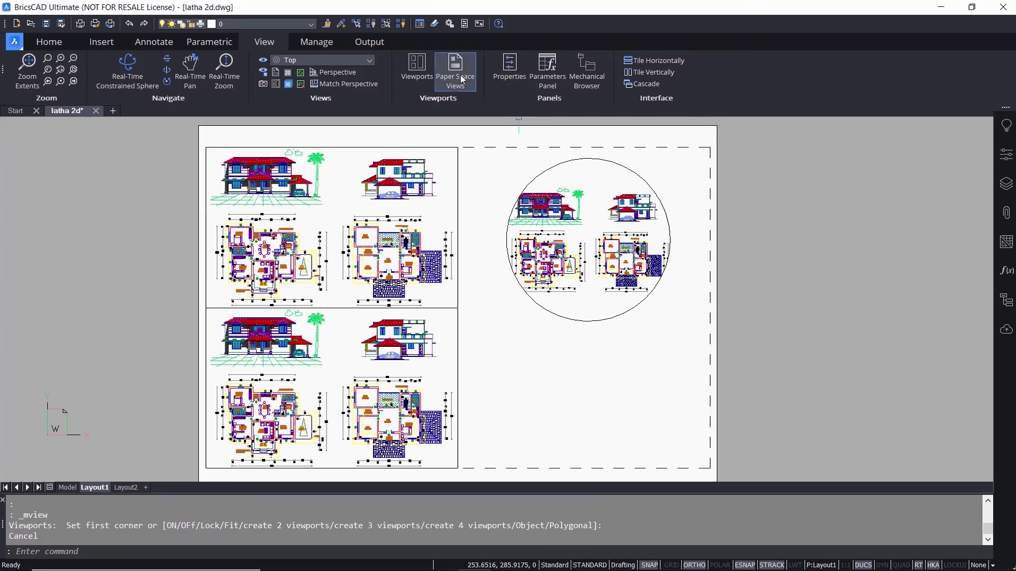
key("Return")
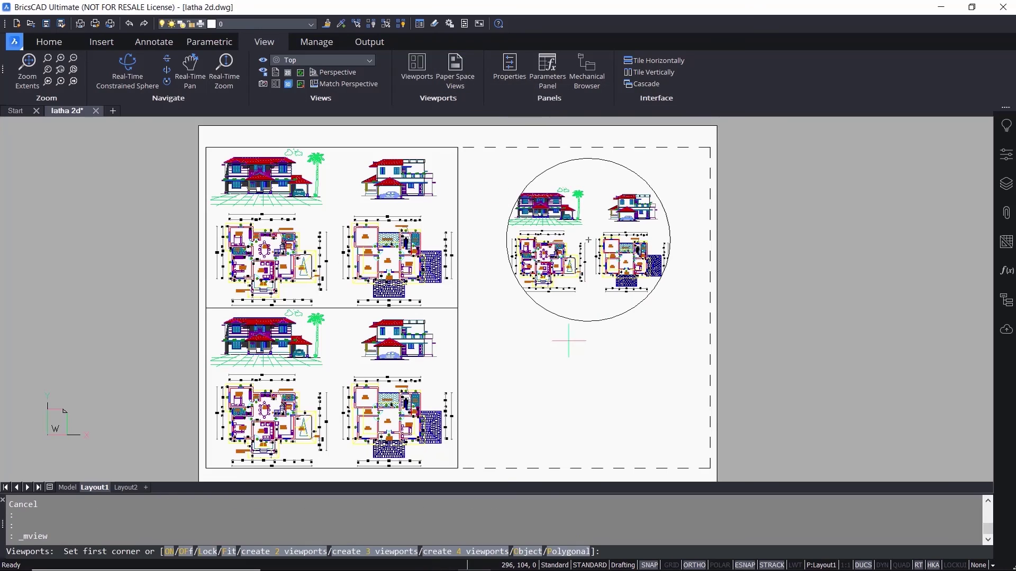
left_click(576, 553)
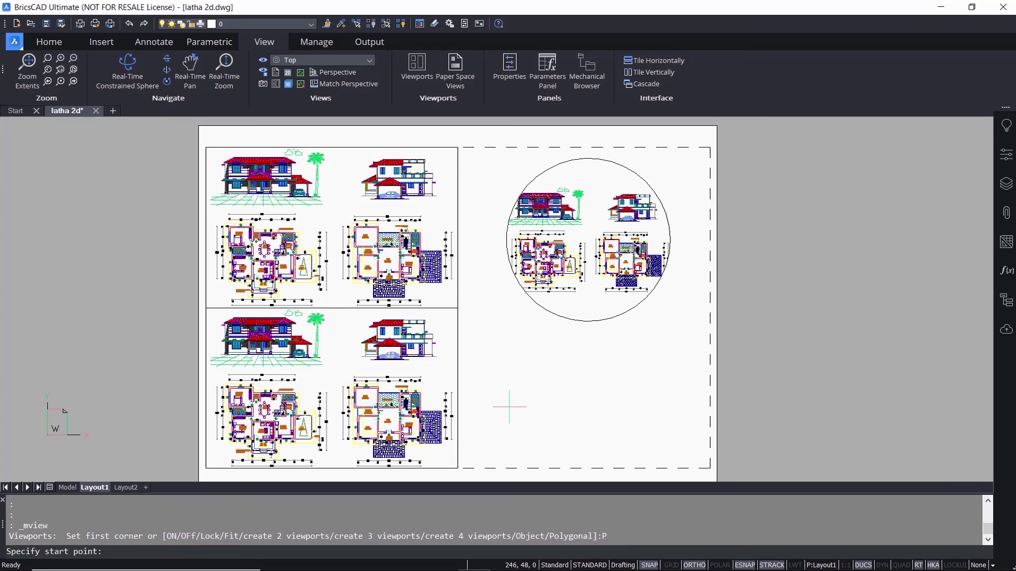
left_click(507, 392)
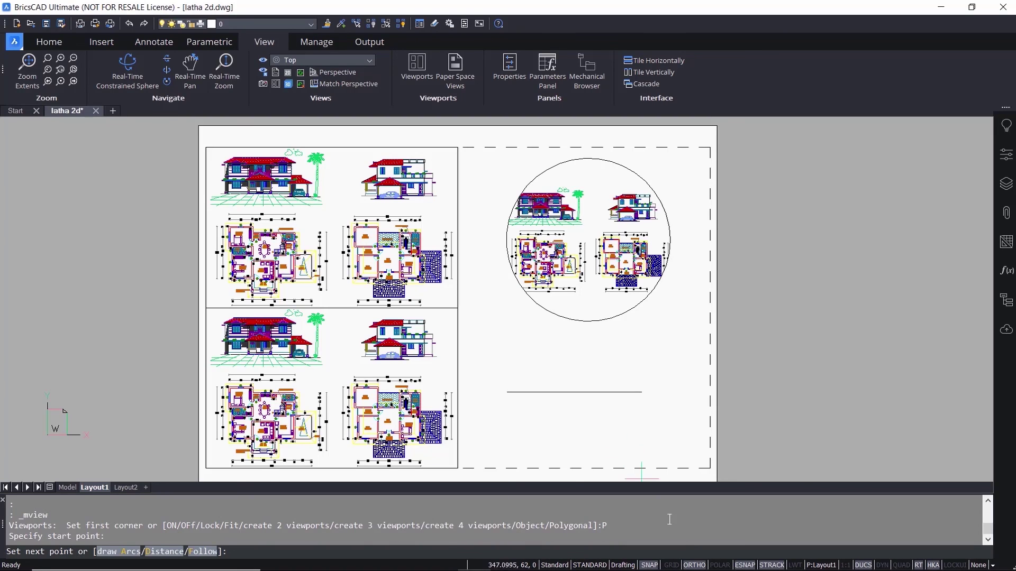
left_click(694, 565)
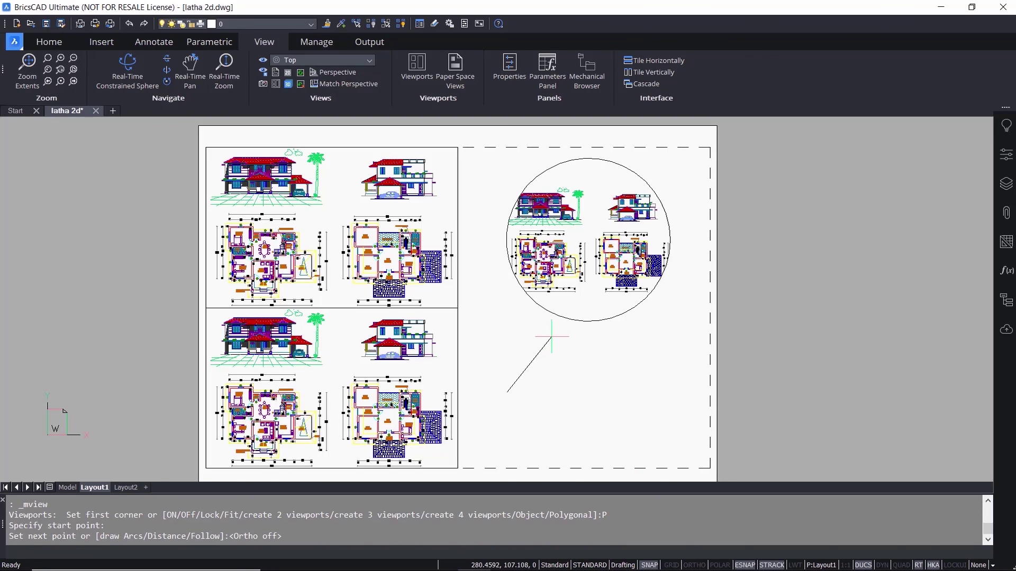
left_click(612, 327)
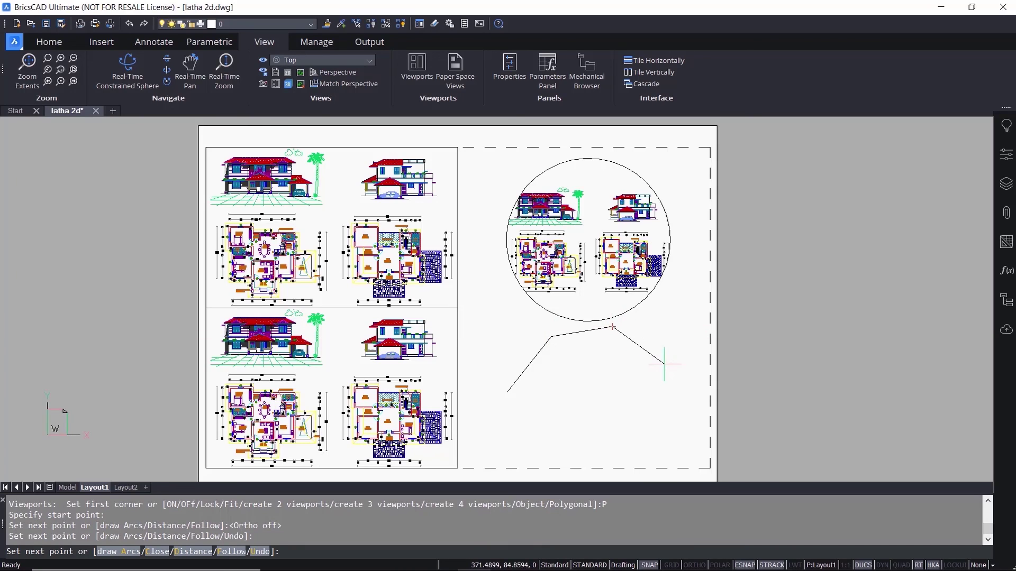
left_click(666, 365)
left_click(666, 437)
left_click(579, 462)
left_click(519, 446)
left_click(165, 553)
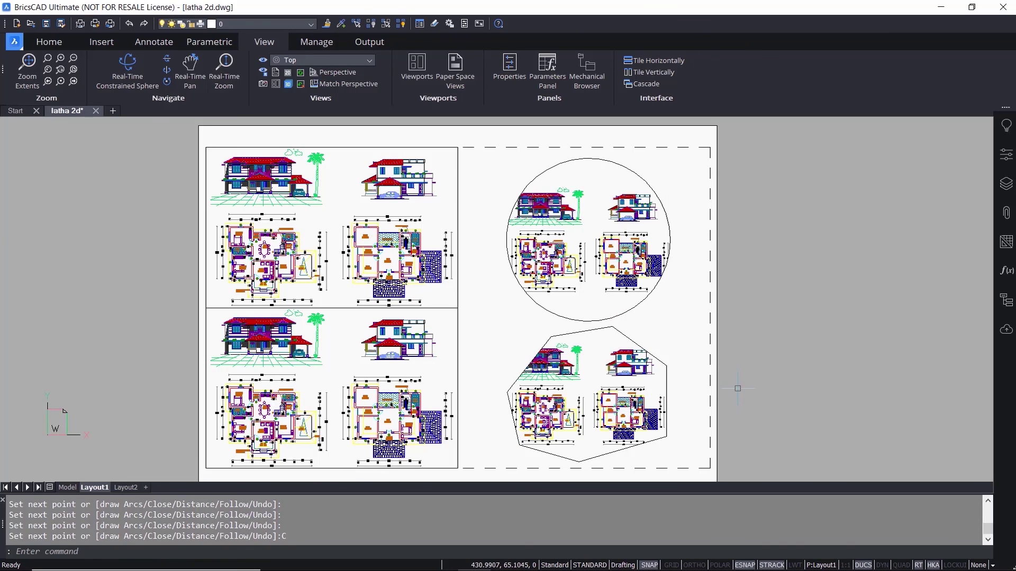